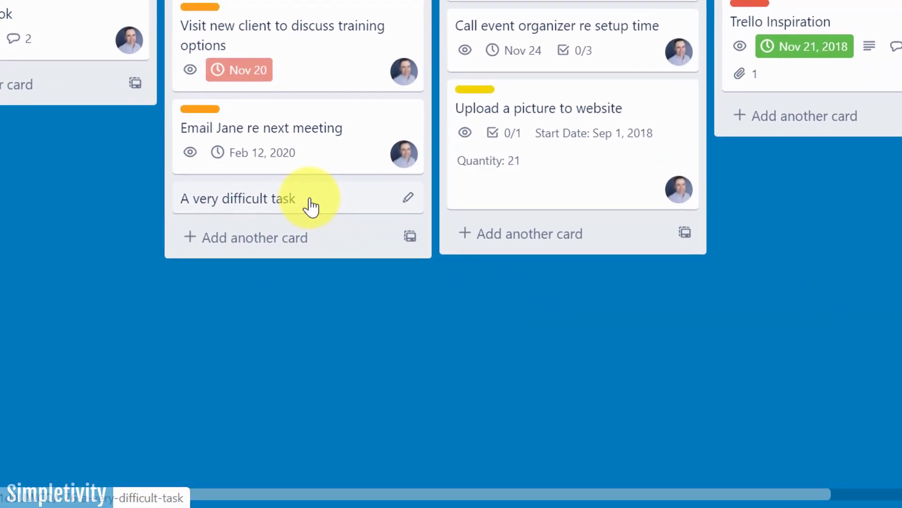
- Drag the 'A very difficult task' card from To Do into the In Progress list
left_click_drag(310, 197, 612, 217)
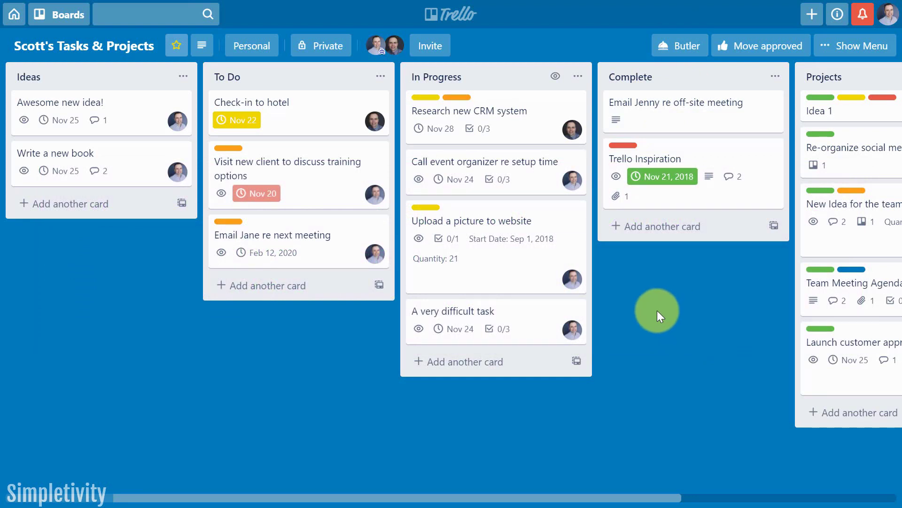
- Open Butler and browse the suggested rules and card buttons on Automation Tips
left_click(683, 45)
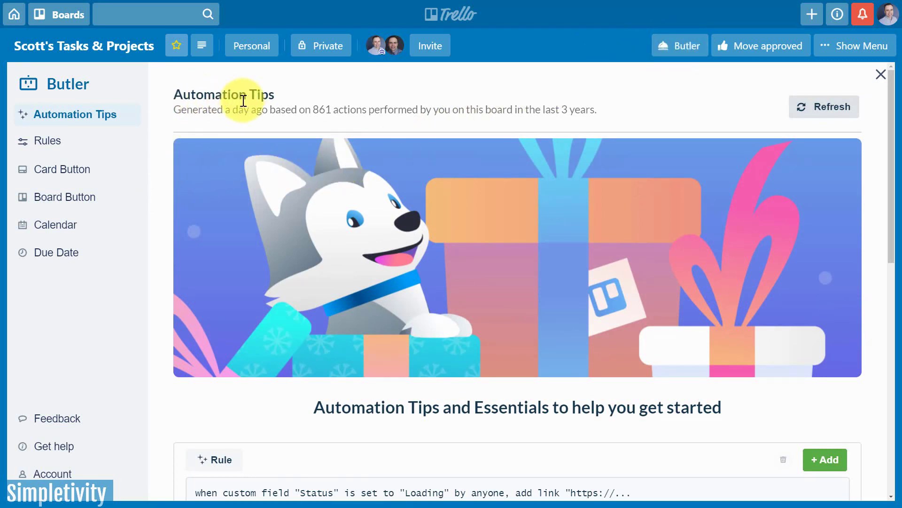
scroll(156, 223, "down", 7)
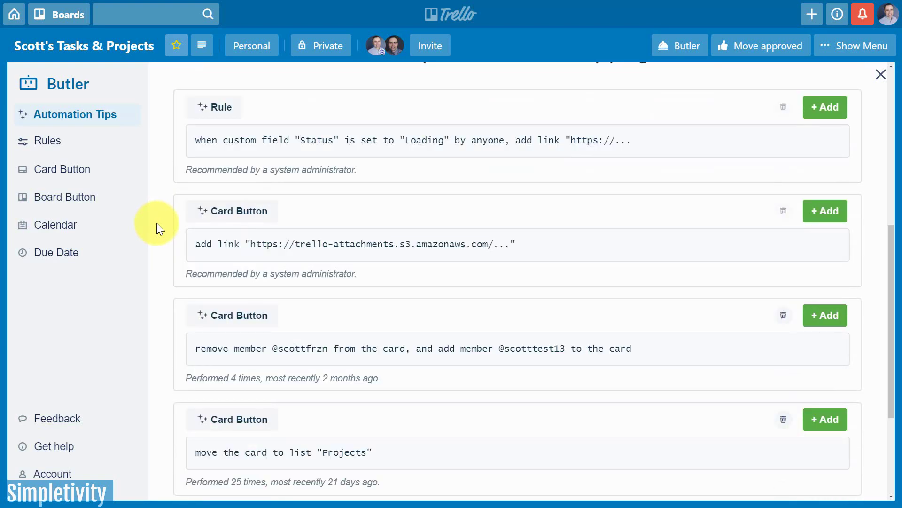
scroll(166, 209, "down", 4)
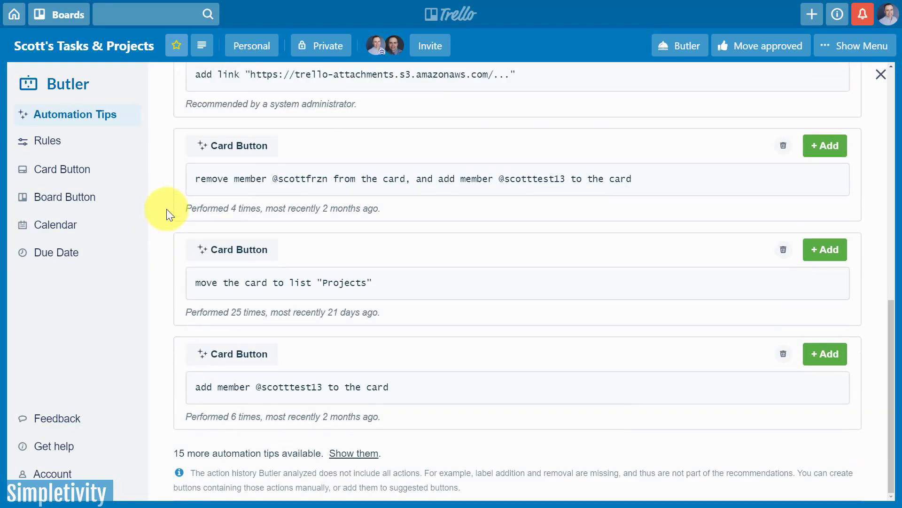
scroll(167, 208, "up", 6)
scroll(236, 228, "up", 5)
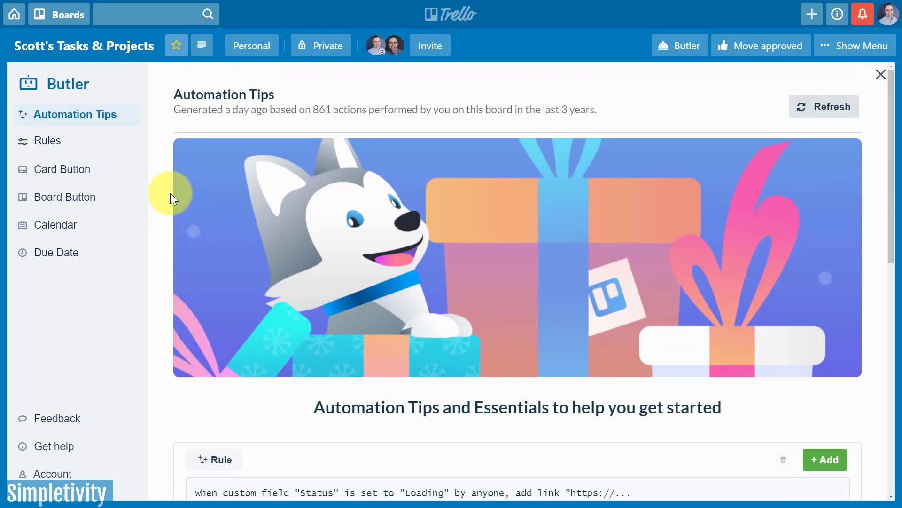
- Go to the Butler Rules page and start creating a new rule
left_click(56, 142)
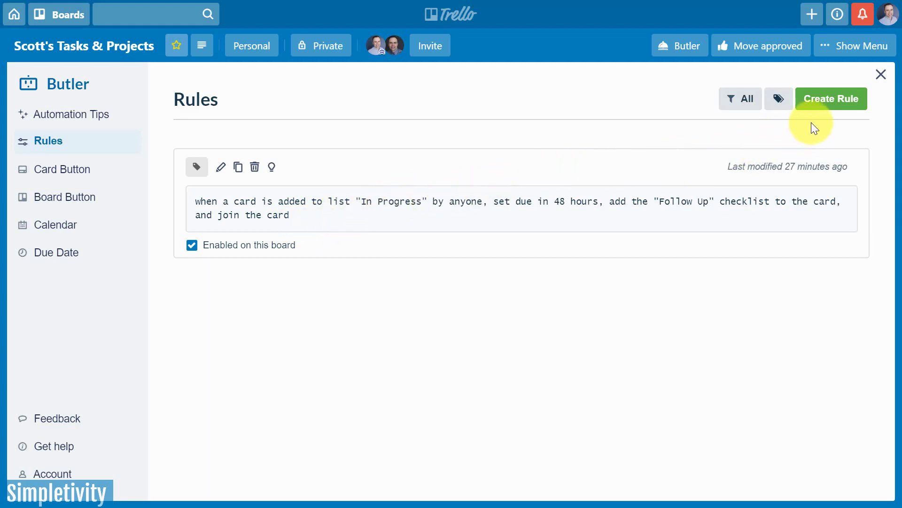
left_click(827, 102)
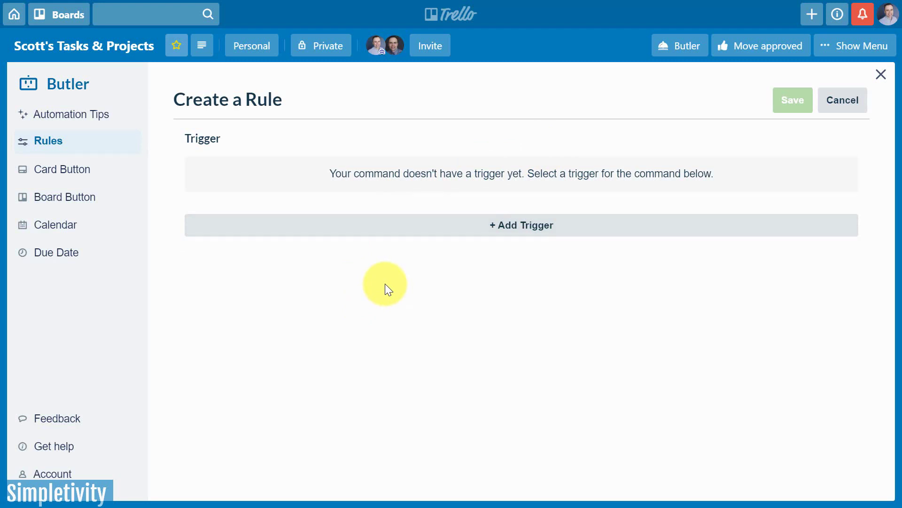
left_click(450, 227)
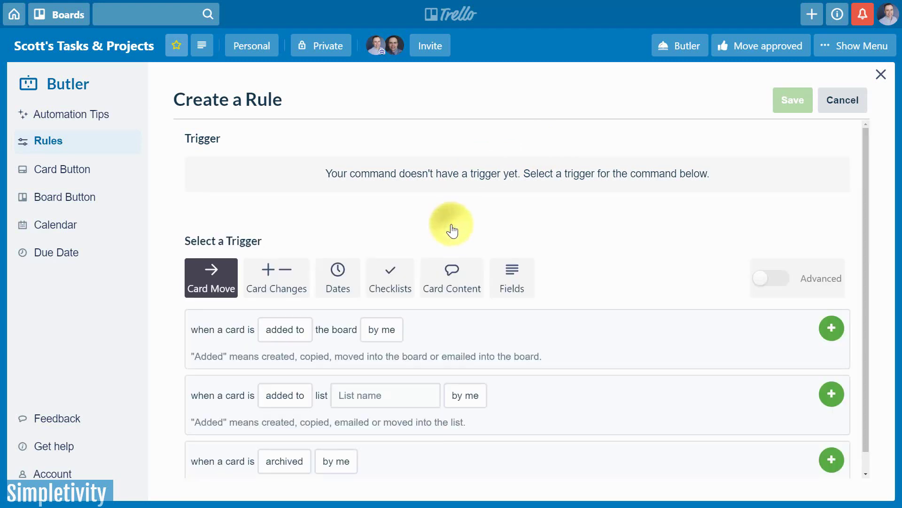
scroll(642, 241, "down", 1)
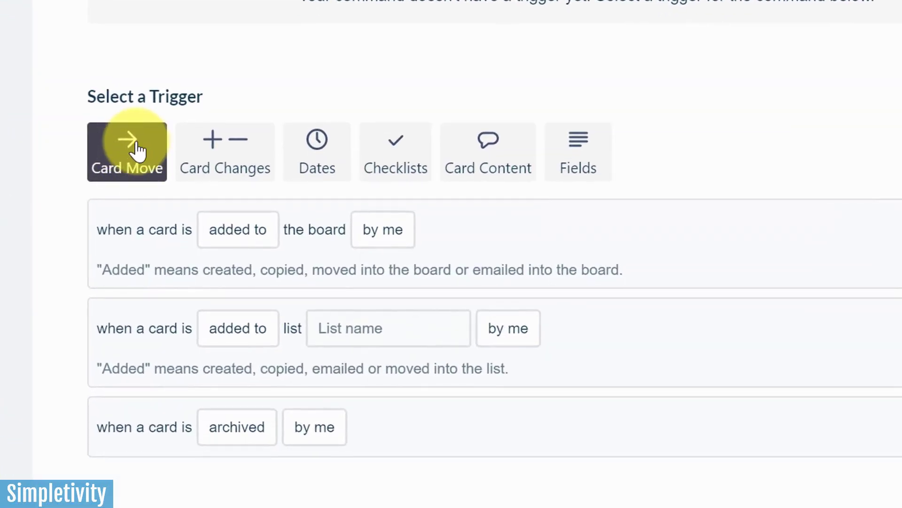
left_click(246, 157)
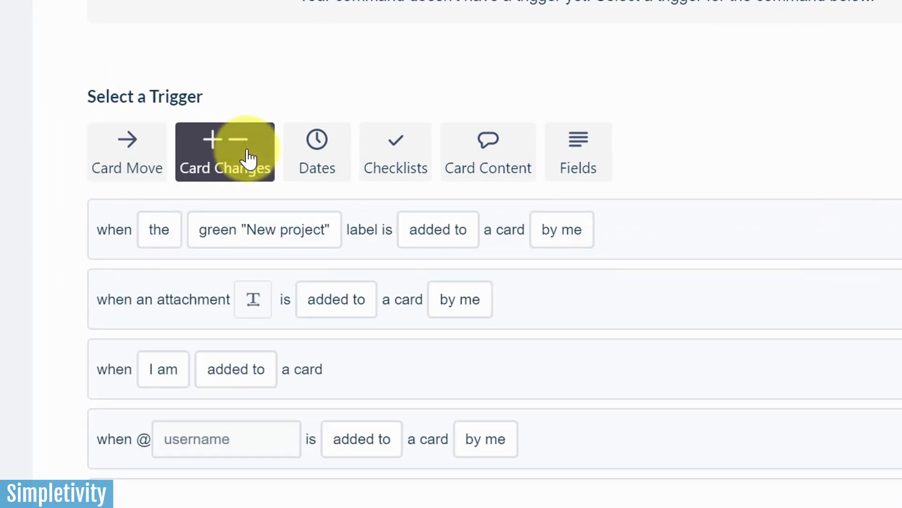
left_click(332, 148)
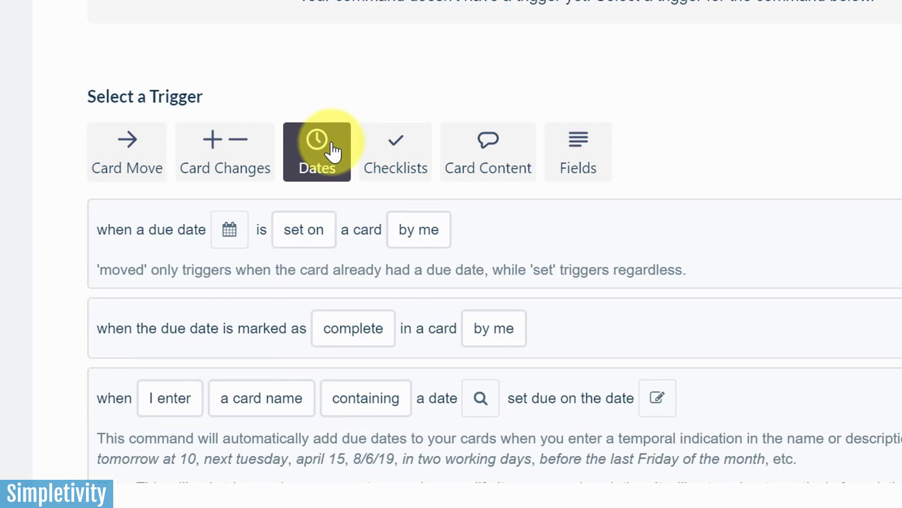
left_click(395, 149)
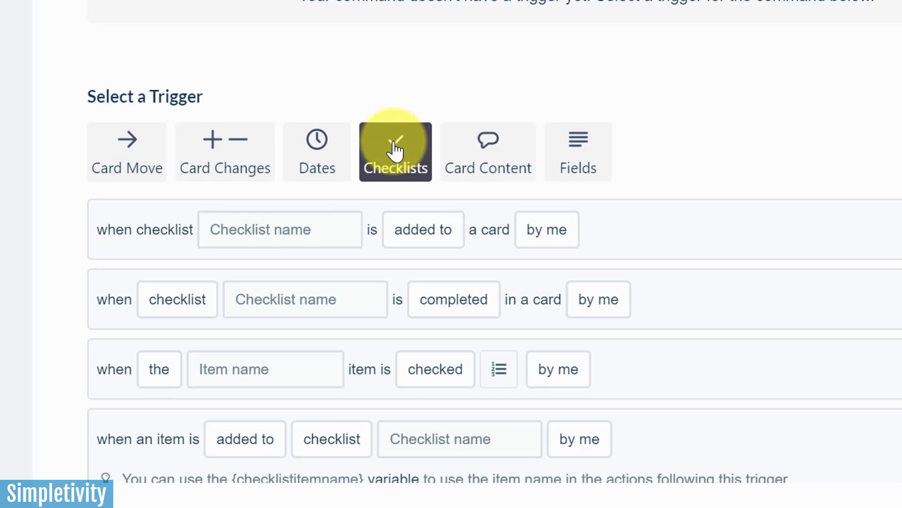
left_click(492, 149)
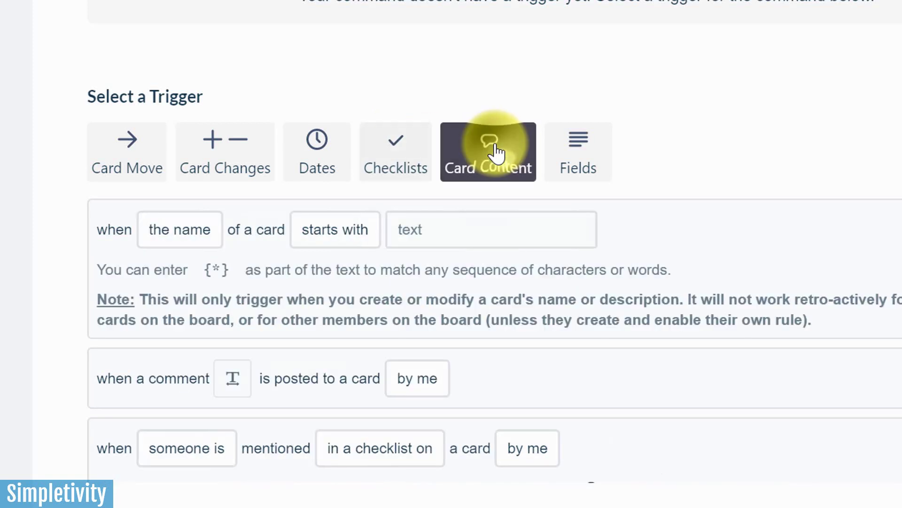
scroll(712, 238, "down", 1)
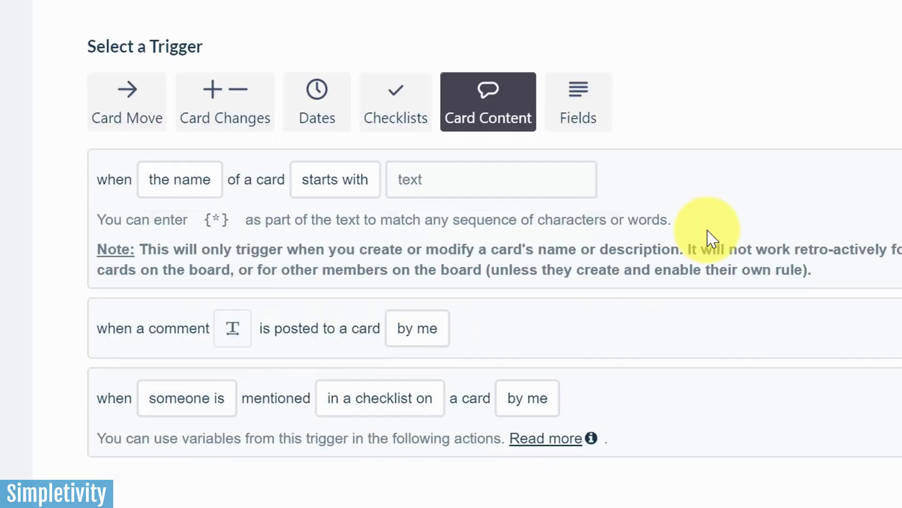
scroll(711, 236, "up", 2)
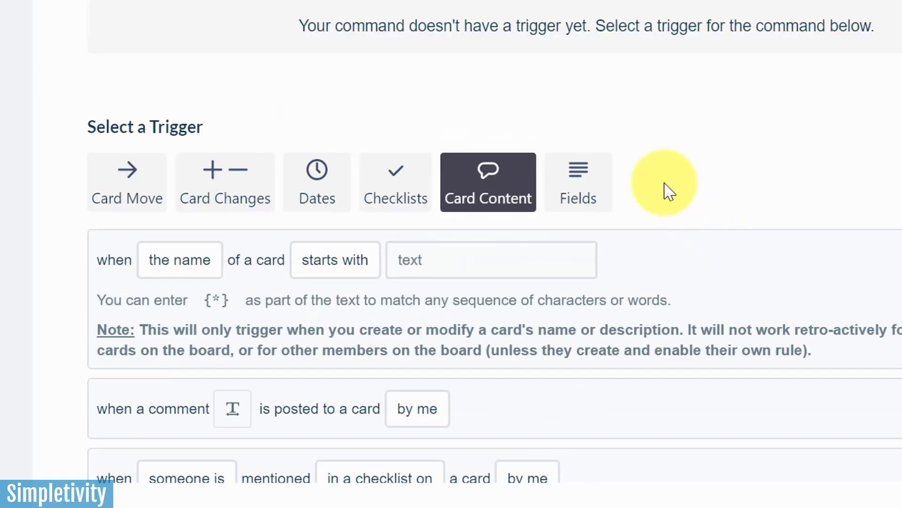
left_click(596, 183)
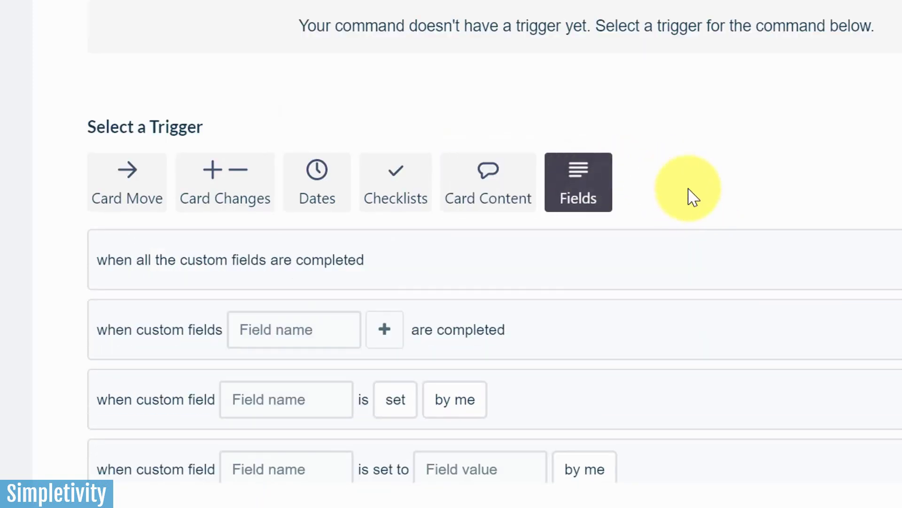
scroll(690, 196, "down", 5)
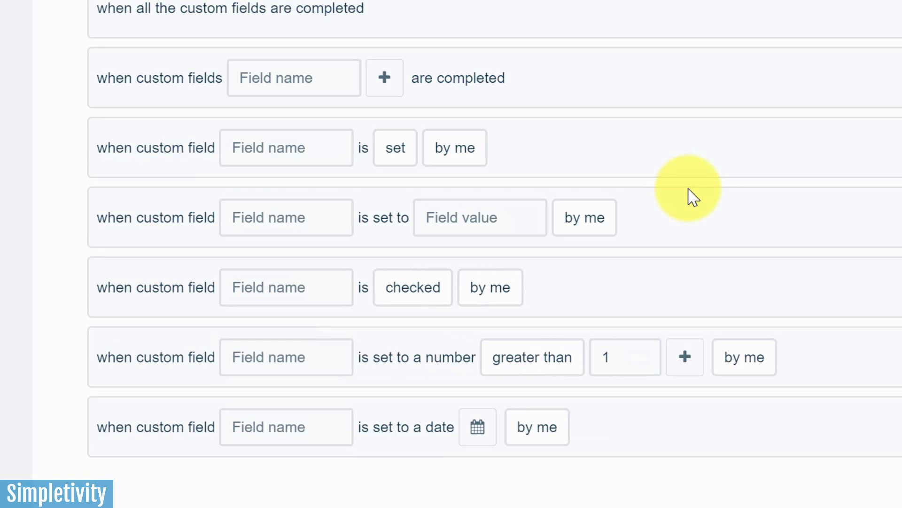
scroll(691, 196, "up", 5)
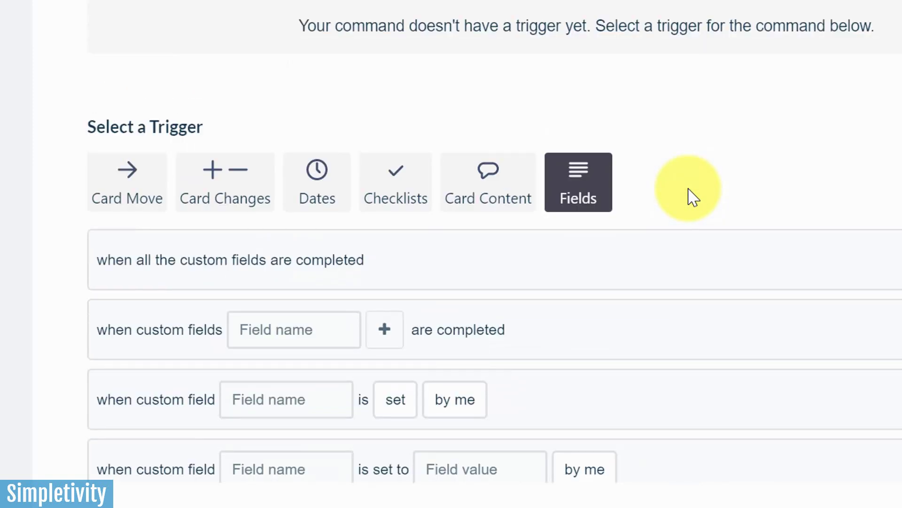
scroll(689, 197, "down", 5)
scroll(690, 196, "up", 5)
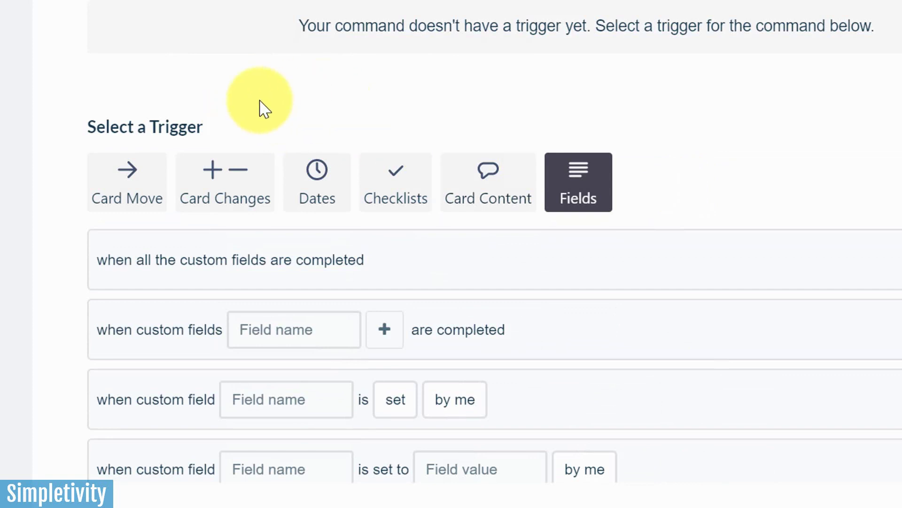
left_click(136, 196)
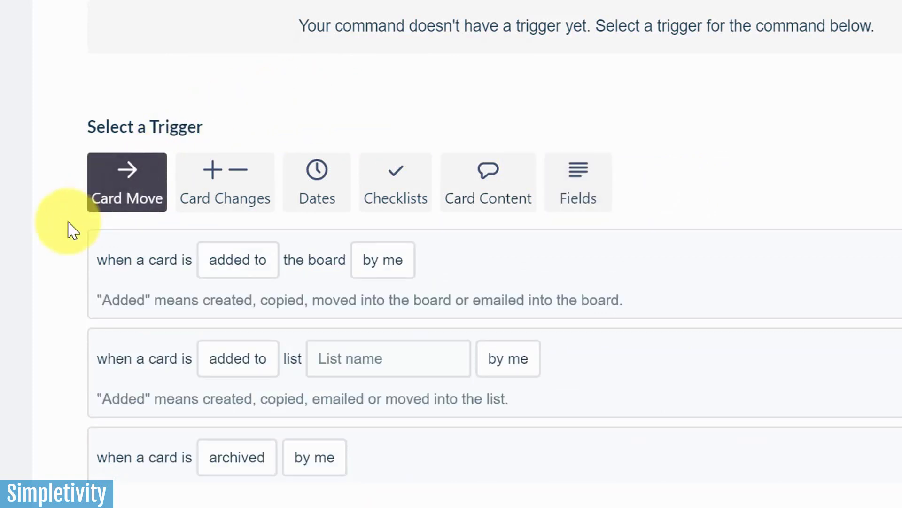
scroll(752, 350, "down", 1)
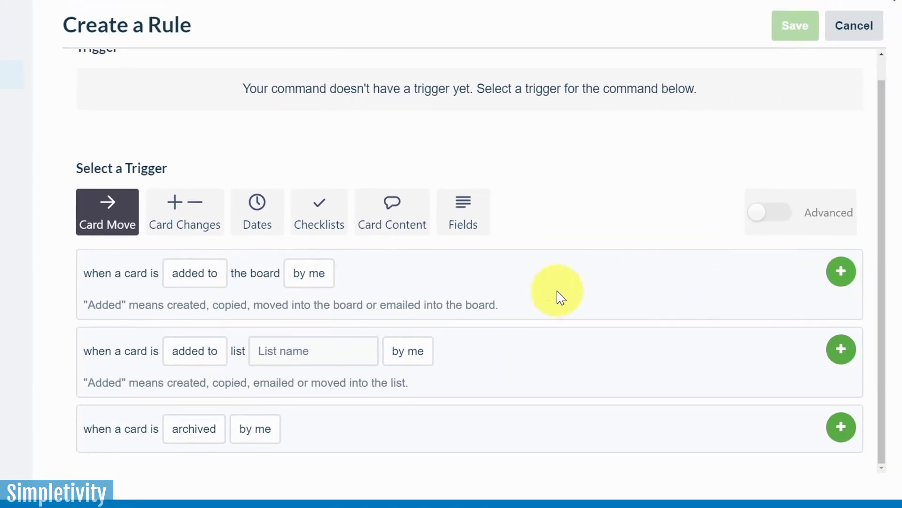
left_click(195, 276)
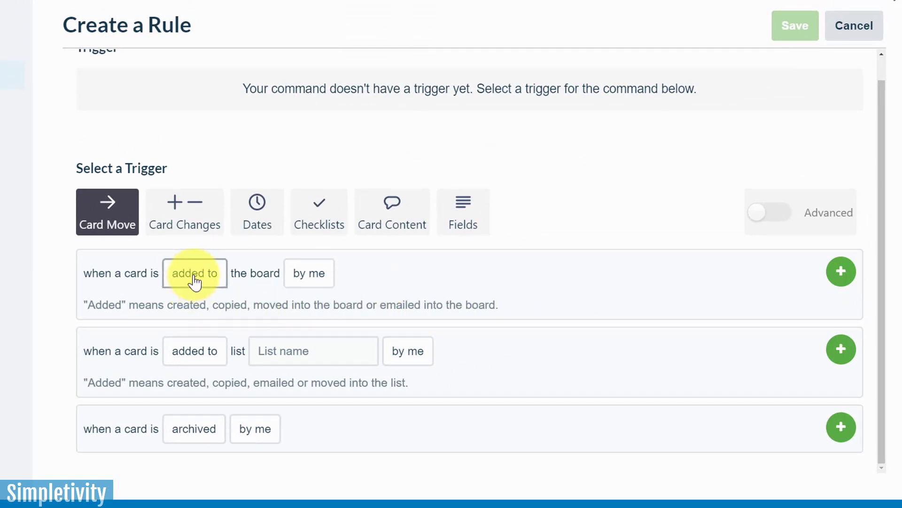
left_click(108, 280)
left_click(196, 276)
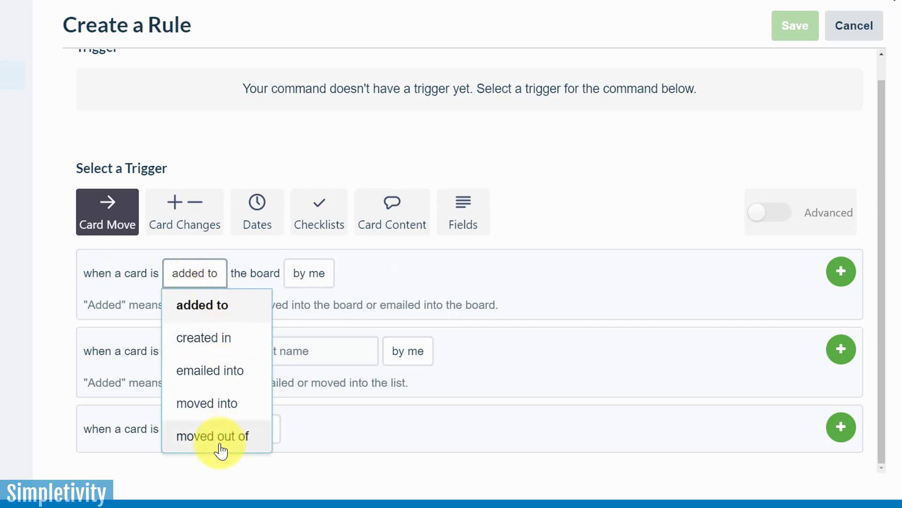
left_click(406, 303)
left_click(313, 276)
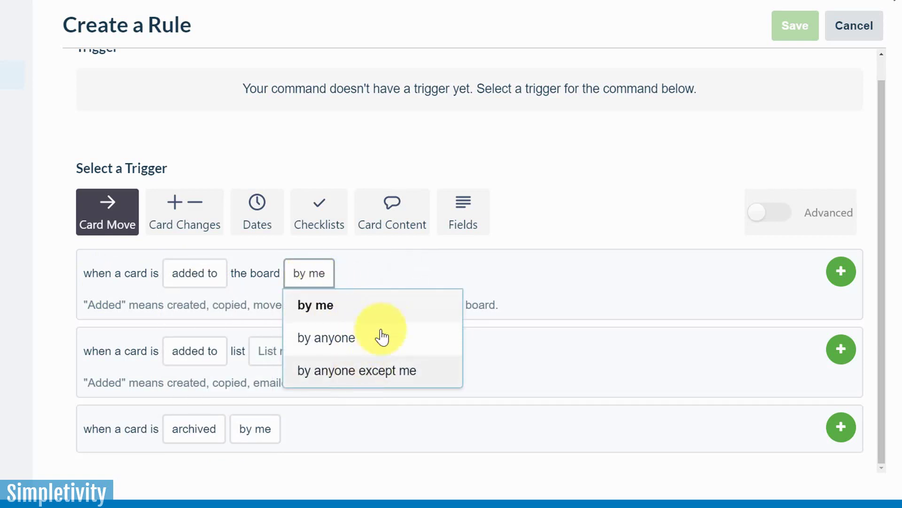
left_click(397, 272)
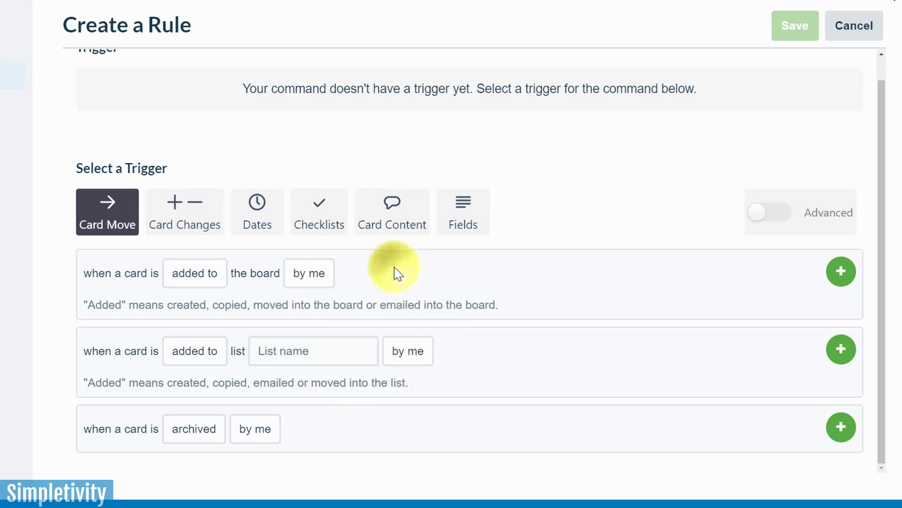
left_click(305, 351)
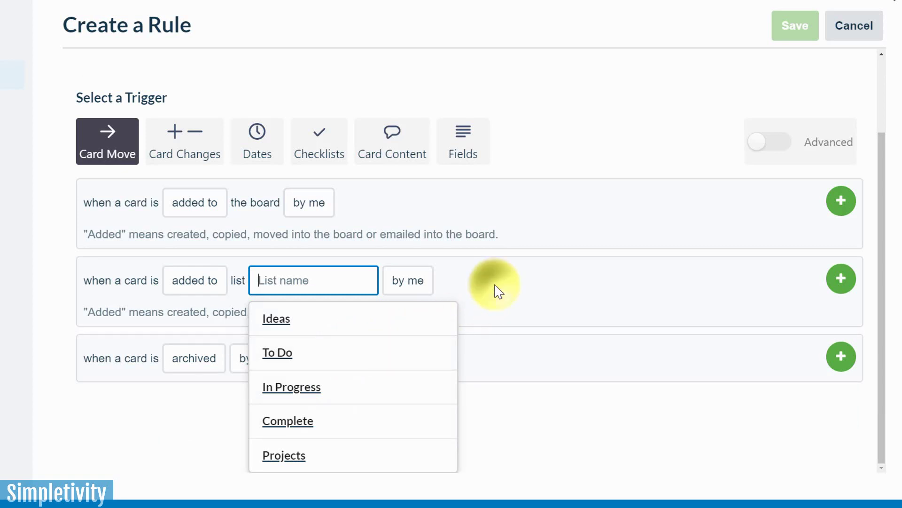
left_click(493, 282)
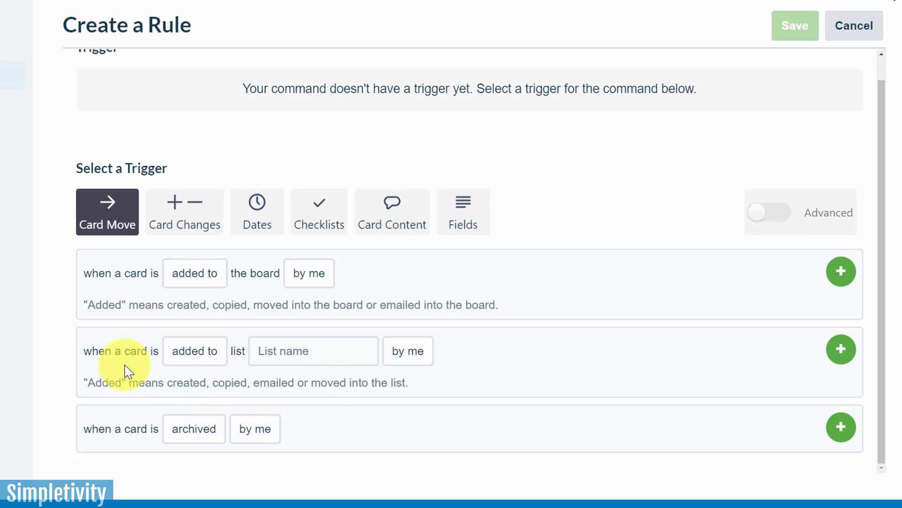
- Add the trigger 'when a card is added to list Ideas by me' to the rule
left_click(202, 358)
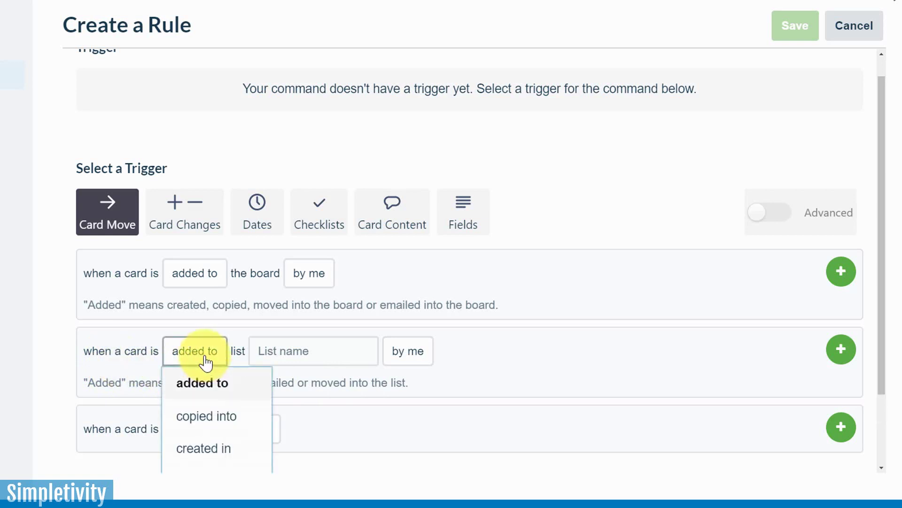
left_click(108, 399)
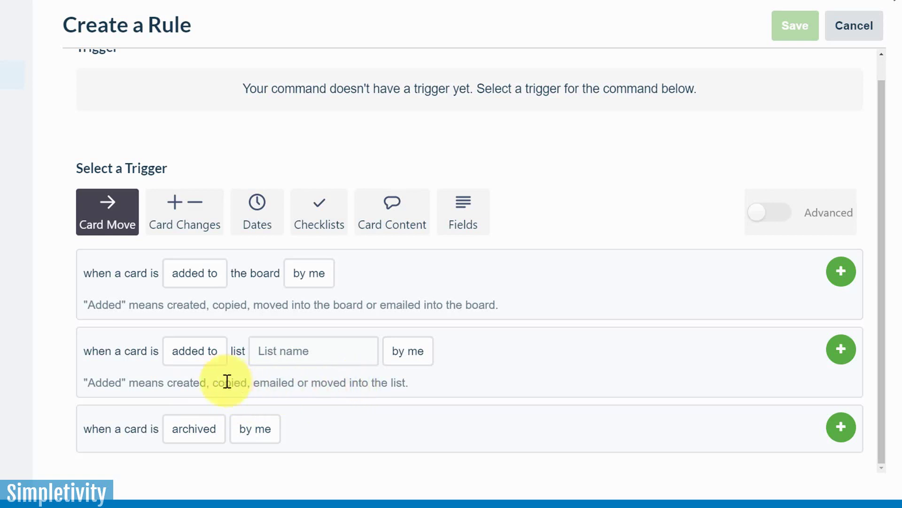
left_click(191, 361)
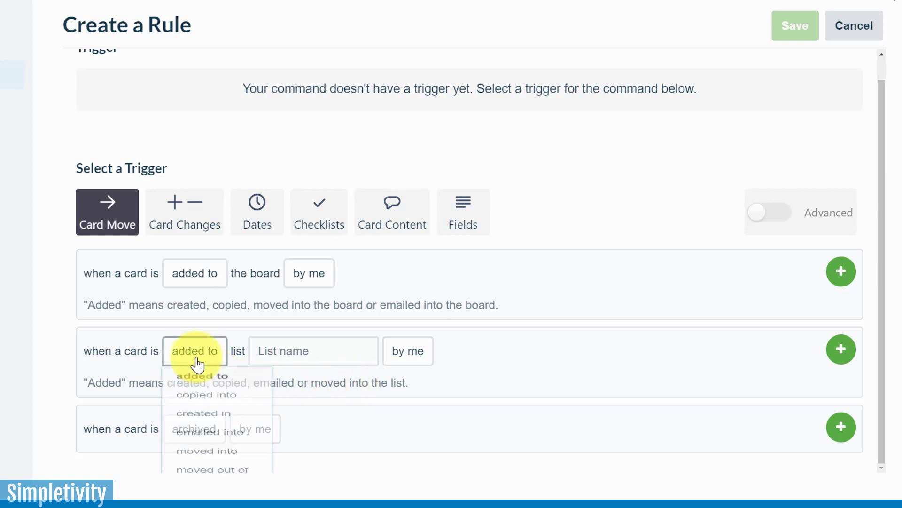
left_click(133, 379)
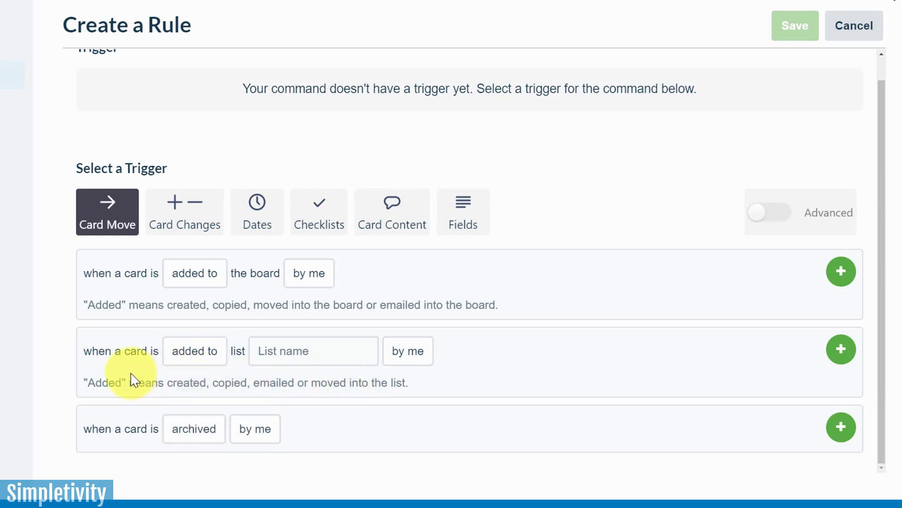
left_click(298, 351)
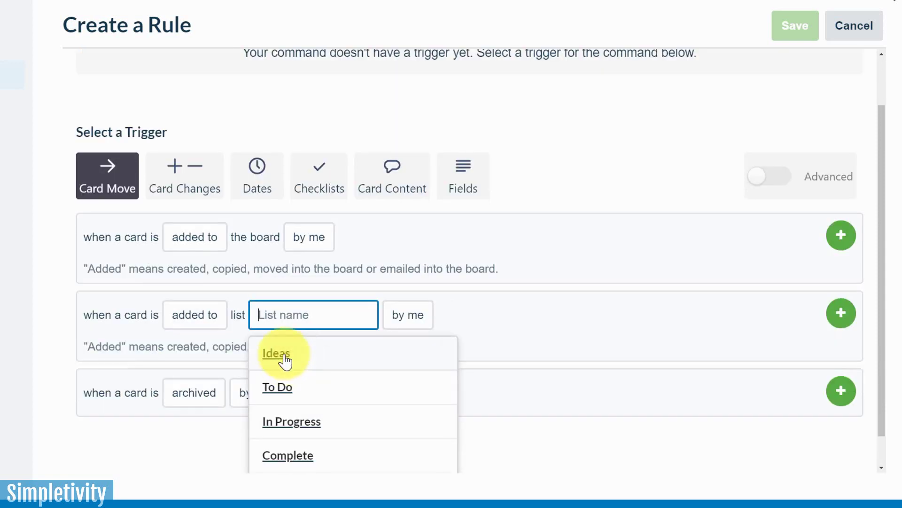
left_click(278, 356)
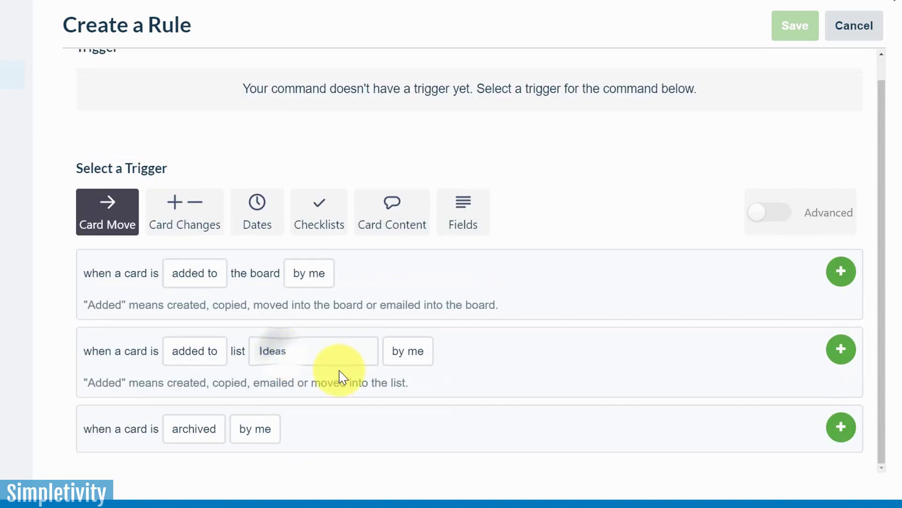
left_click(416, 355)
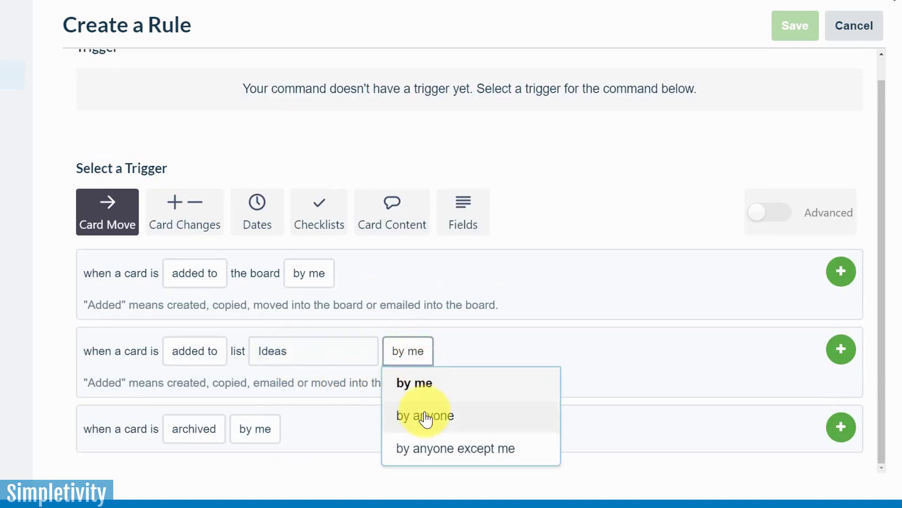
left_click(427, 384)
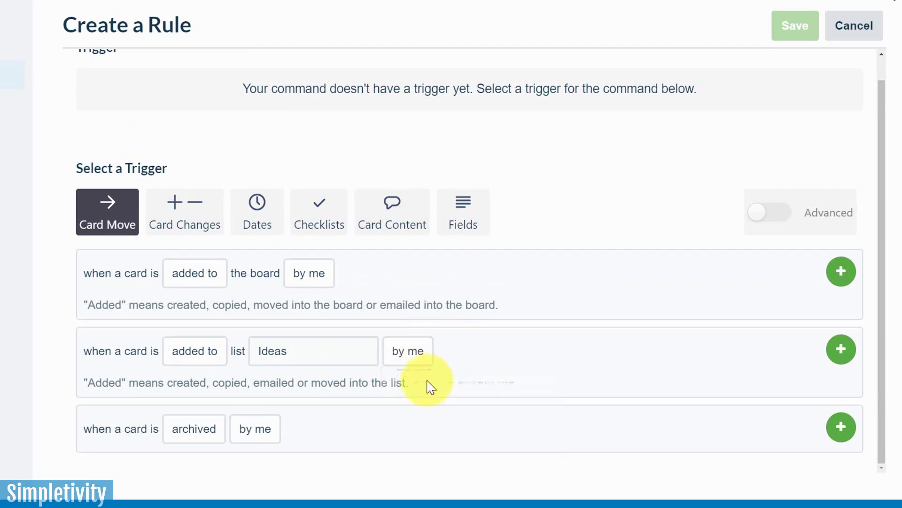
left_click(419, 361)
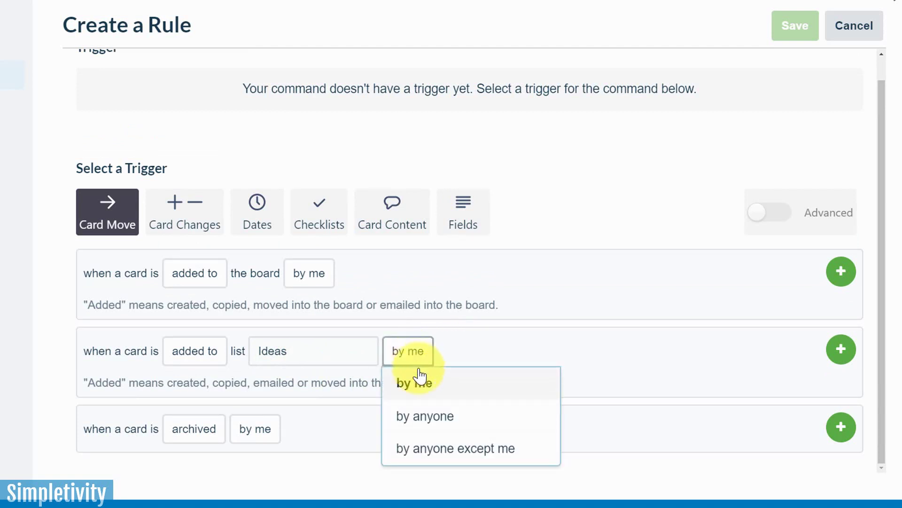
left_click(414, 383)
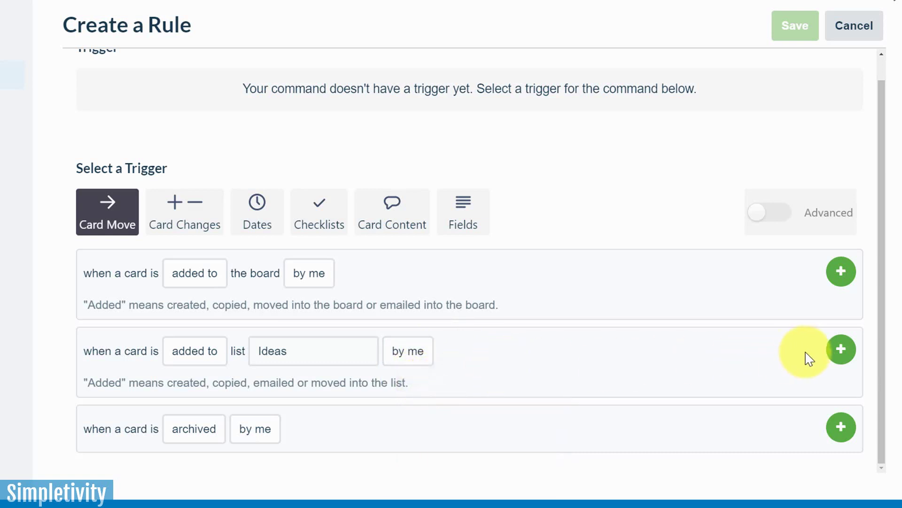
left_click(841, 351)
scroll(673, 326, "up", 1)
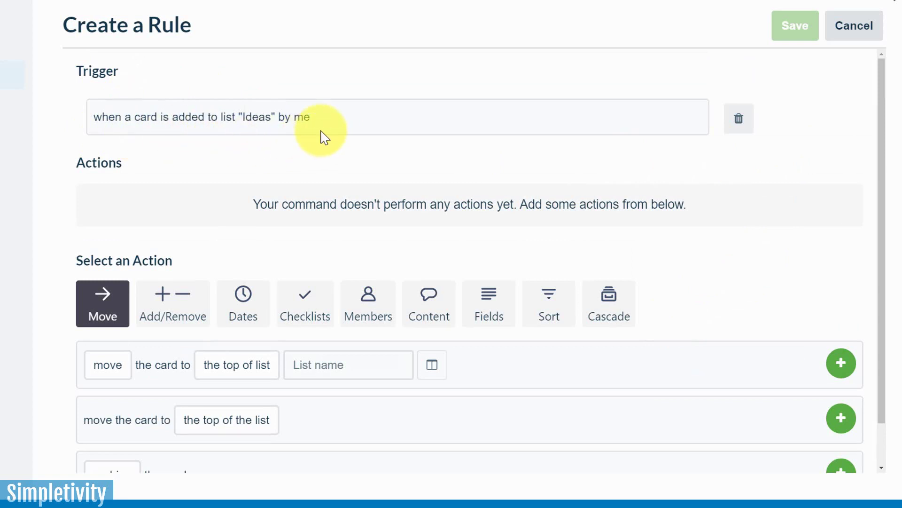
scroll(322, 137, "down", 1)
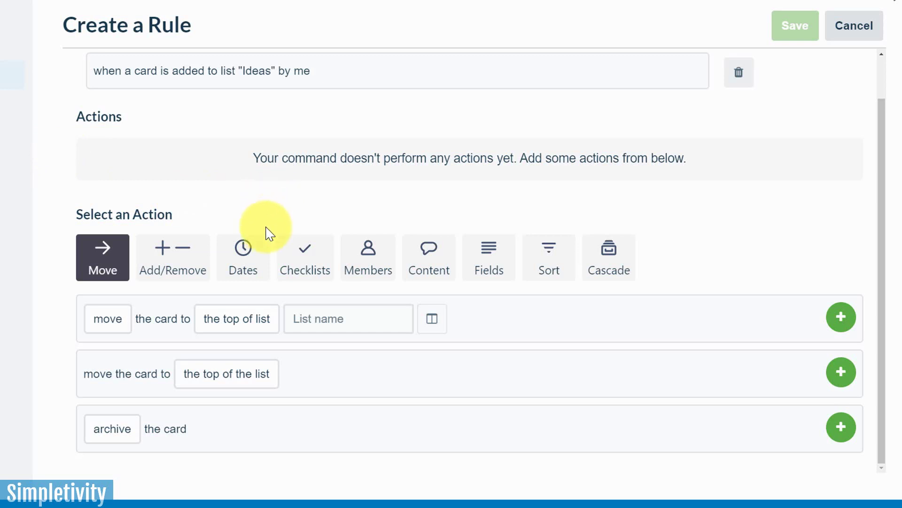
- In the Dates actions, enter 48 in the set-due hours field
left_click(245, 266)
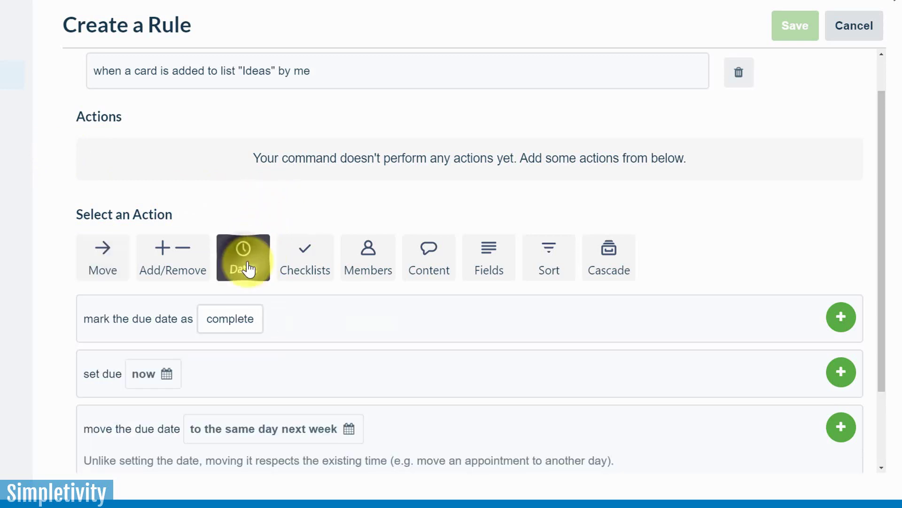
scroll(282, 258, "down", 2)
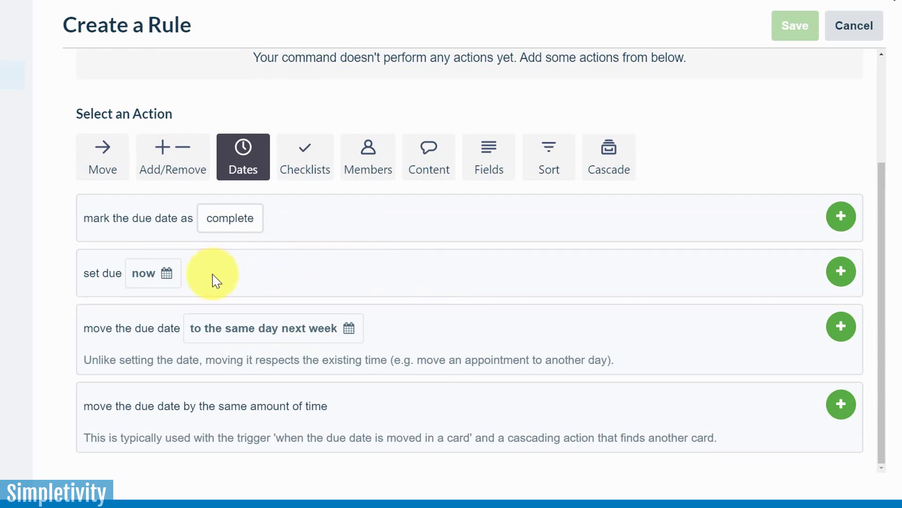
left_click(149, 277)
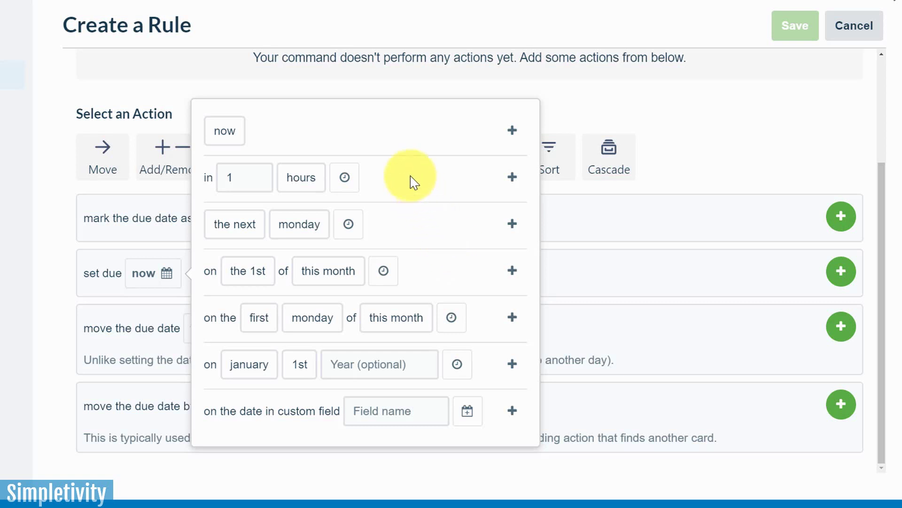
left_click(250, 176)
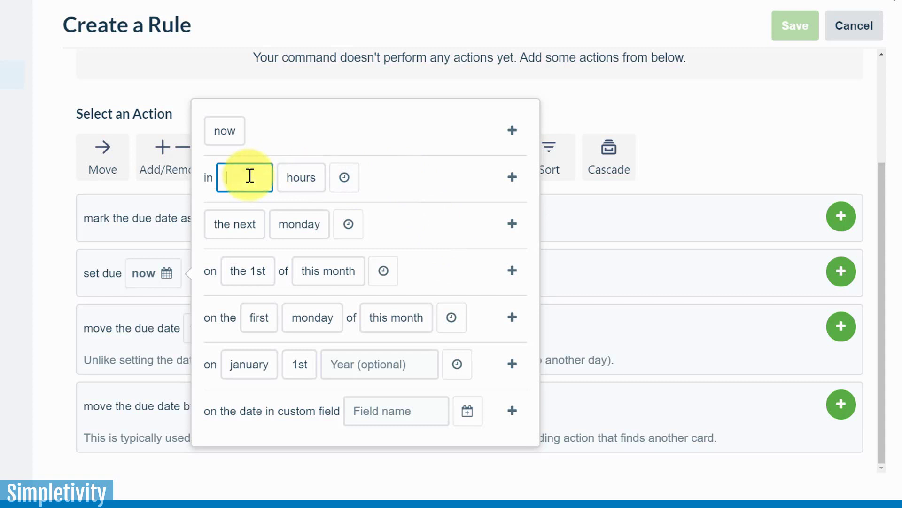
type("48")
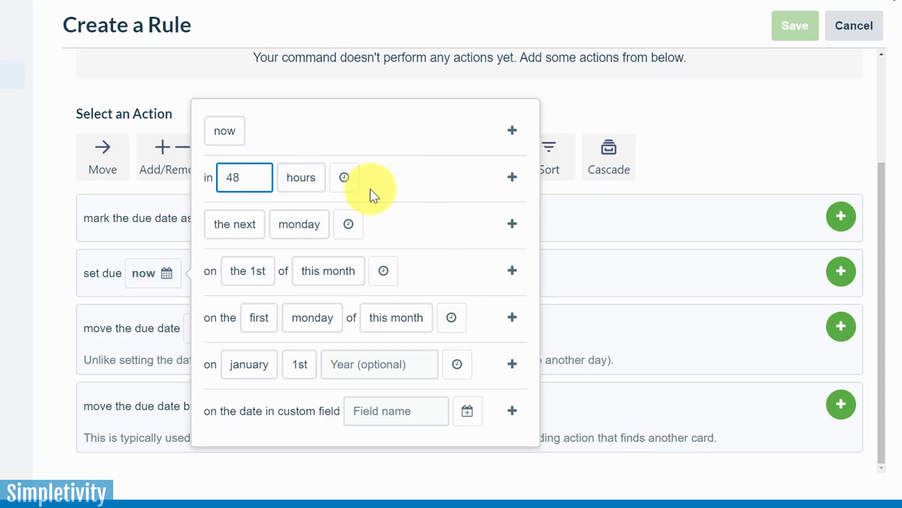
left_click(379, 169)
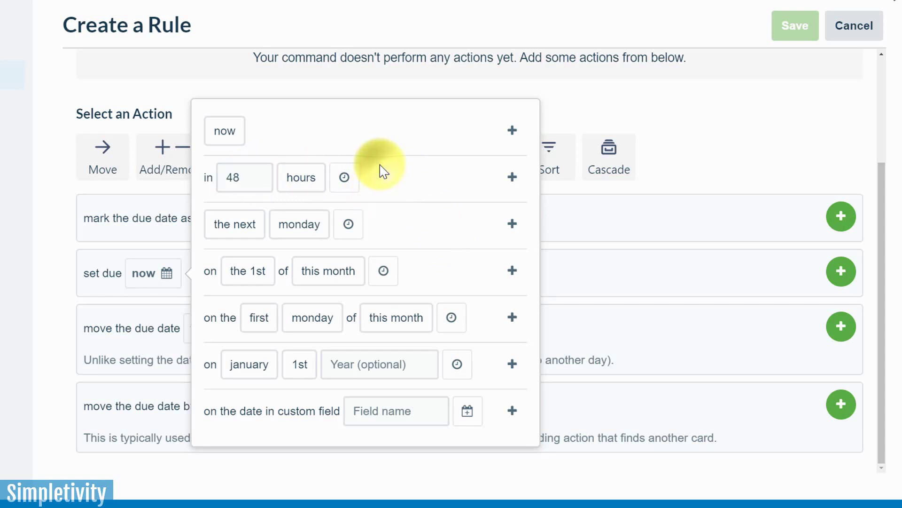
- Keep hours with no specific time and add the 'set due in 48 hours' action
left_click(344, 178)
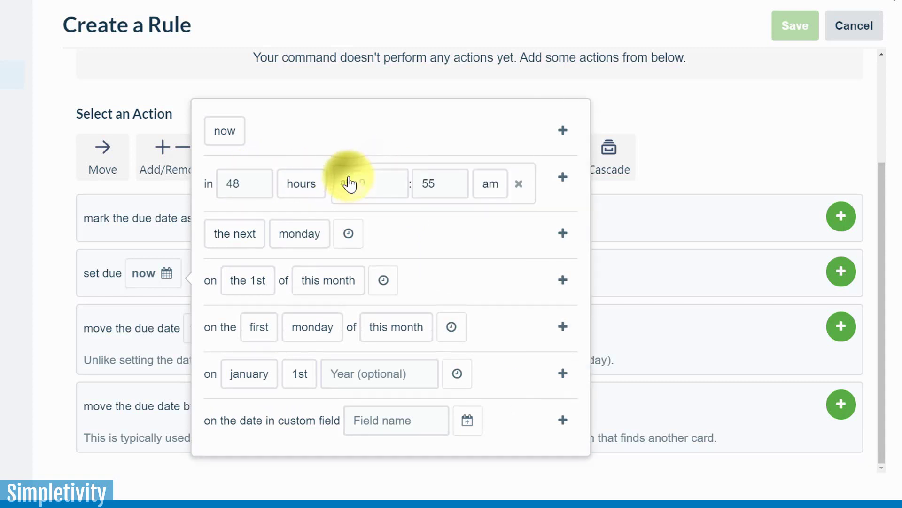
left_click(478, 194)
left_click(512, 186)
left_click(518, 184)
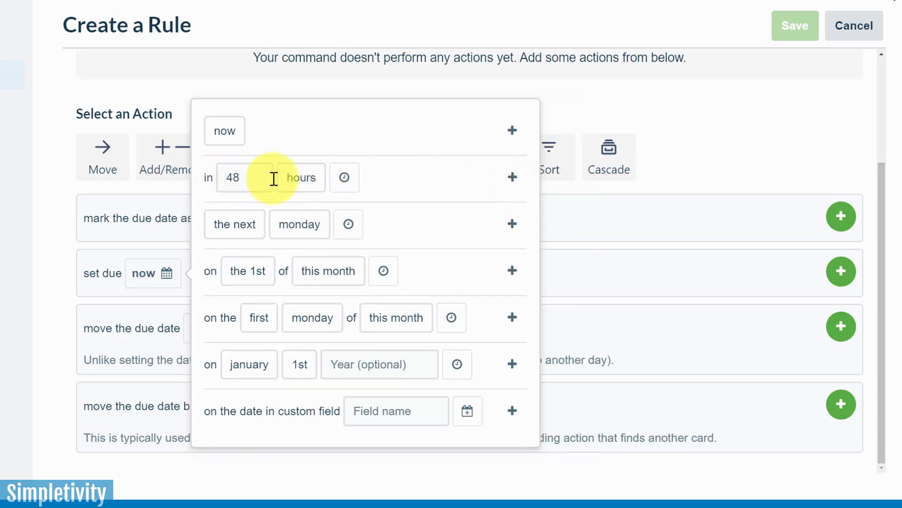
left_click(312, 186)
left_click(407, 179)
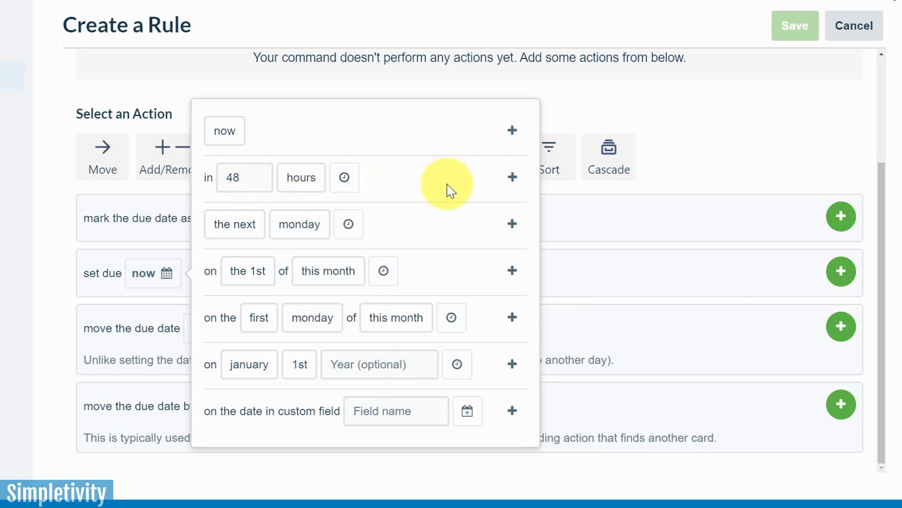
left_click(512, 181)
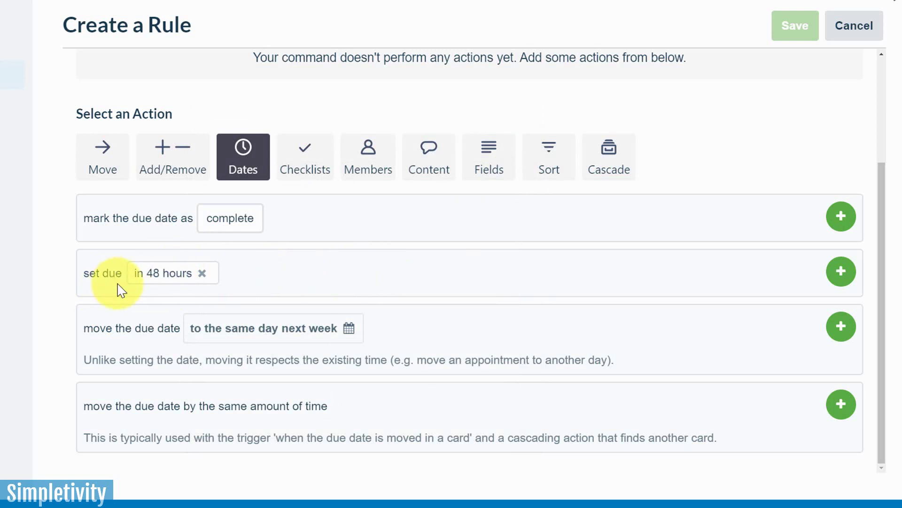
left_click(842, 271)
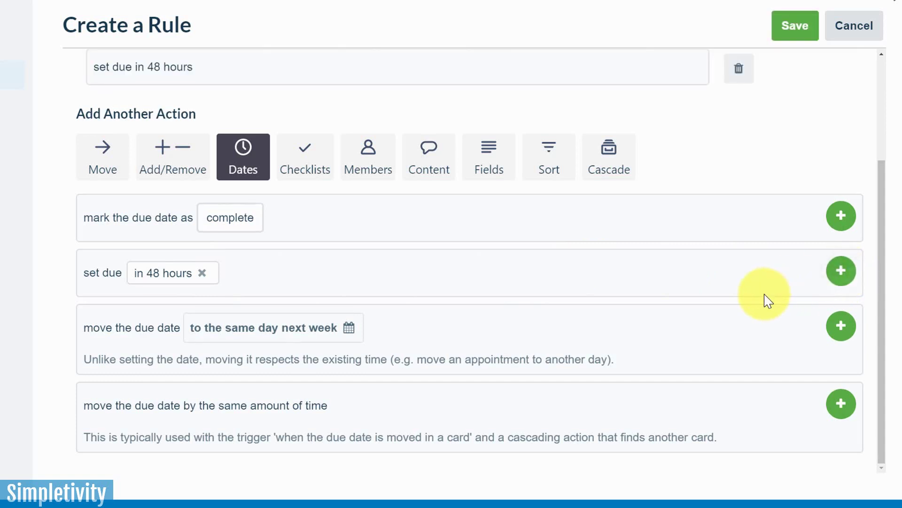
- Add the Members action 'join the card' as the rule's second action
scroll(769, 282, "up", 5)
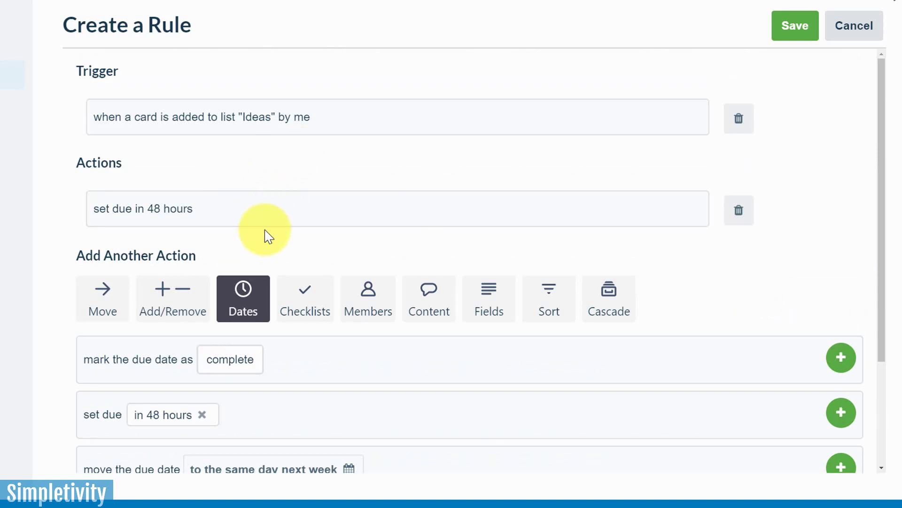
scroll(268, 235, "down", 2)
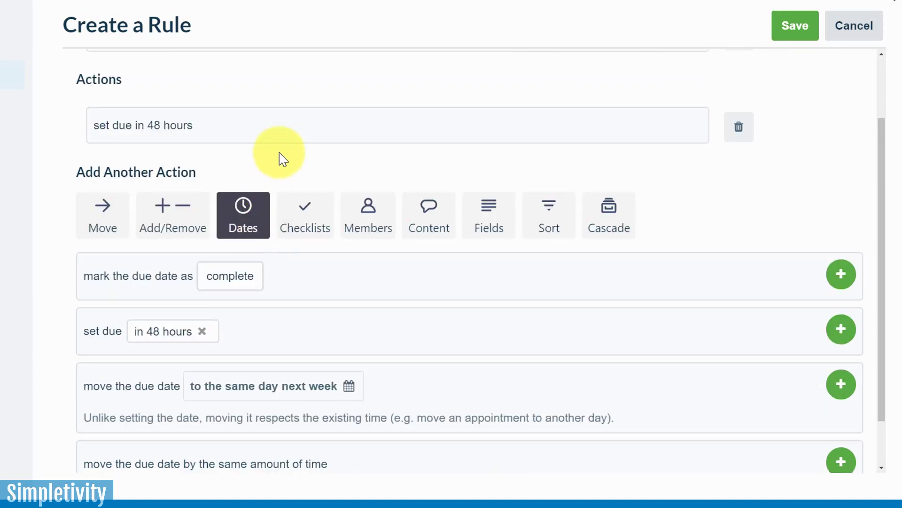
left_click(366, 214)
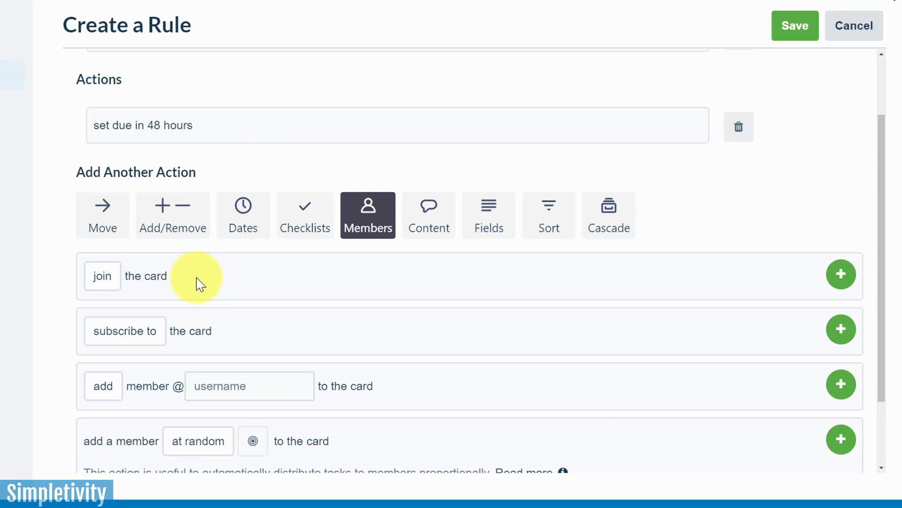
left_click(102, 280)
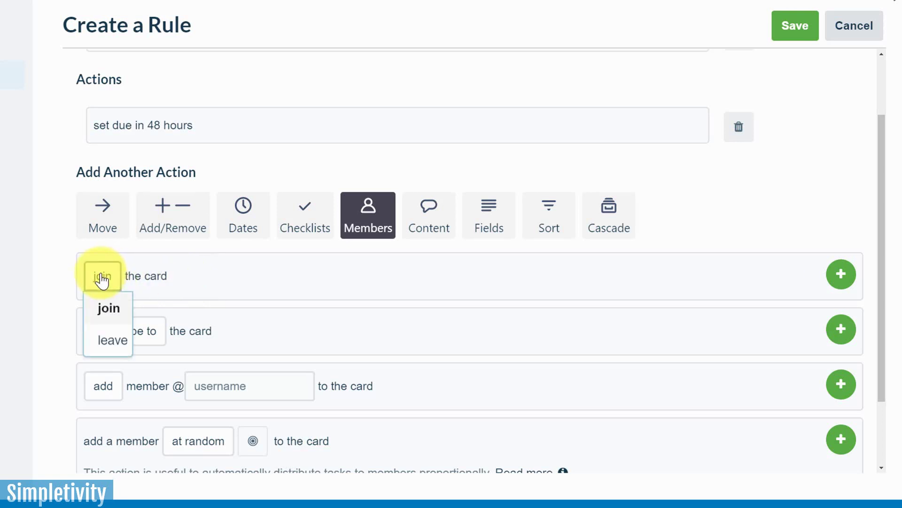
left_click(169, 278)
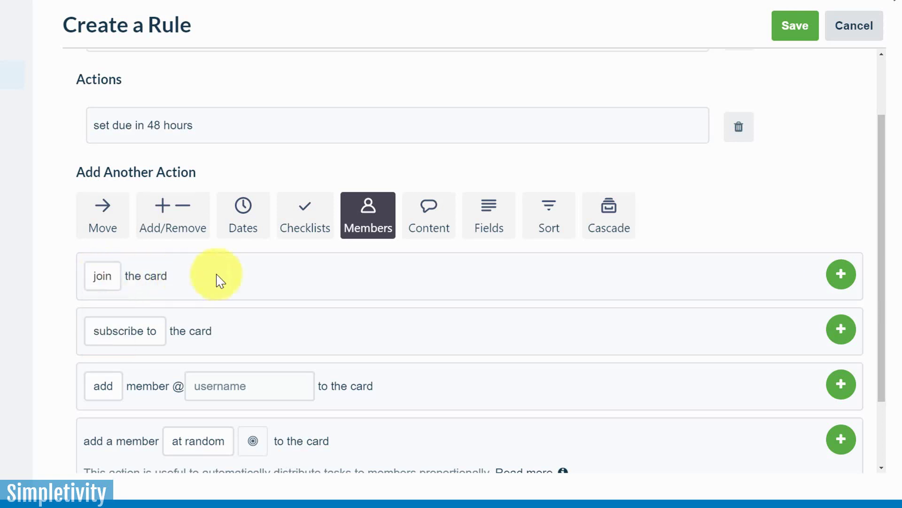
left_click(842, 275)
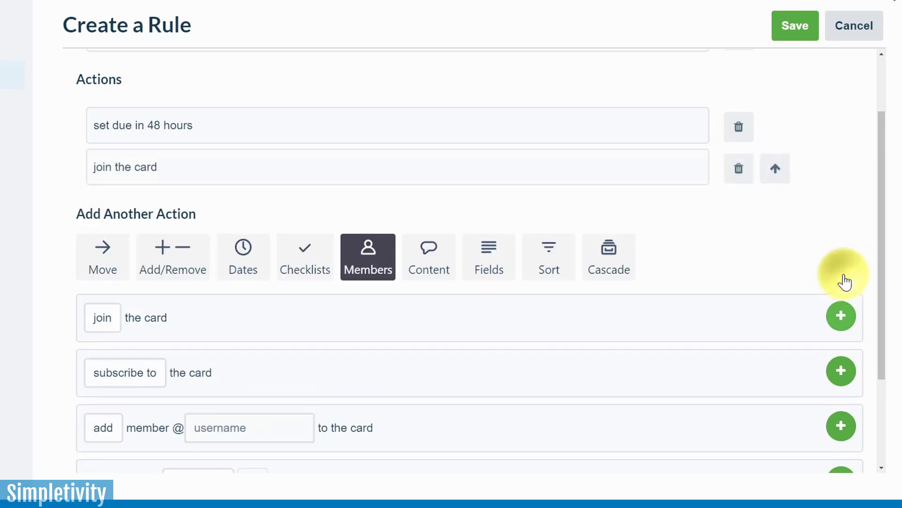
scroll(818, 284, "up", 3)
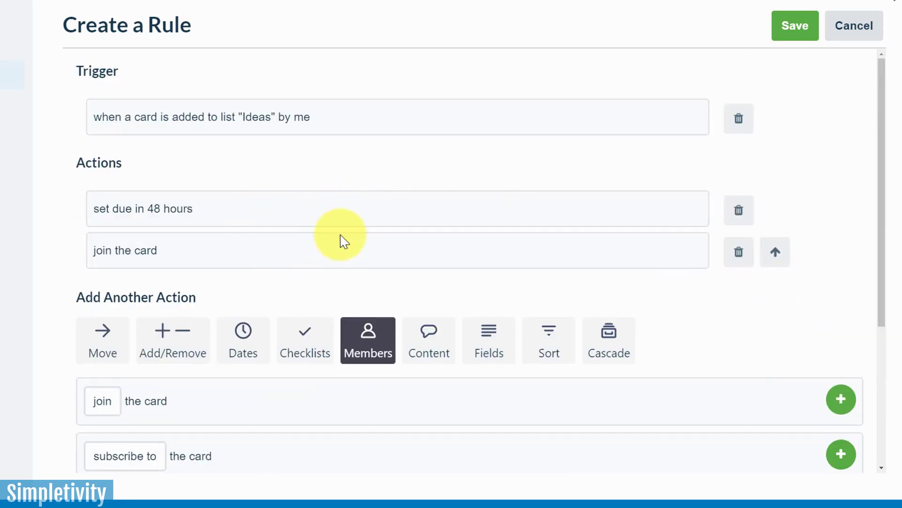
scroll(314, 235, "down", 2)
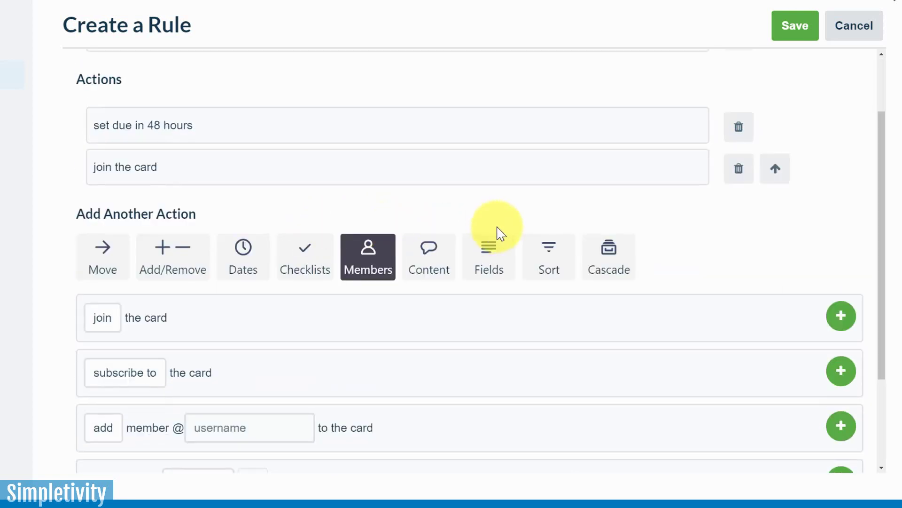
- Add a Content action posting the comment 'I will look into this!'
left_click(430, 256)
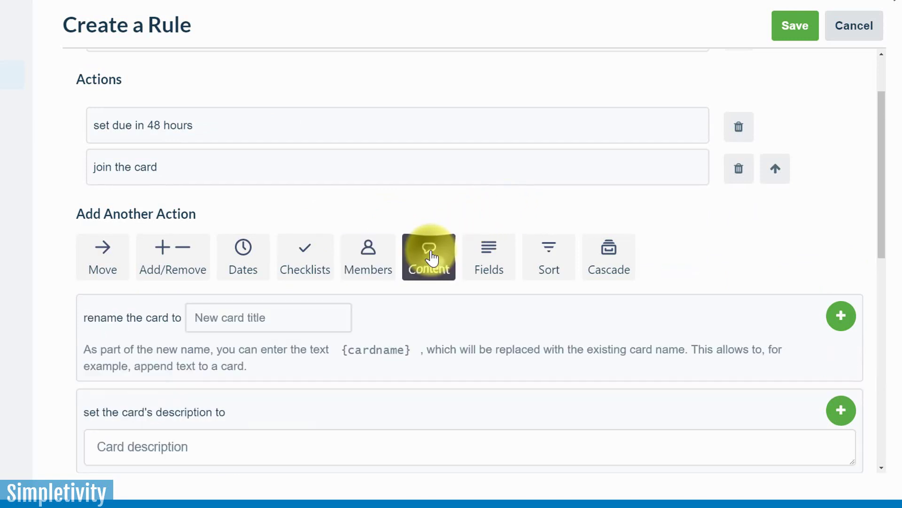
scroll(431, 257, "down", 6)
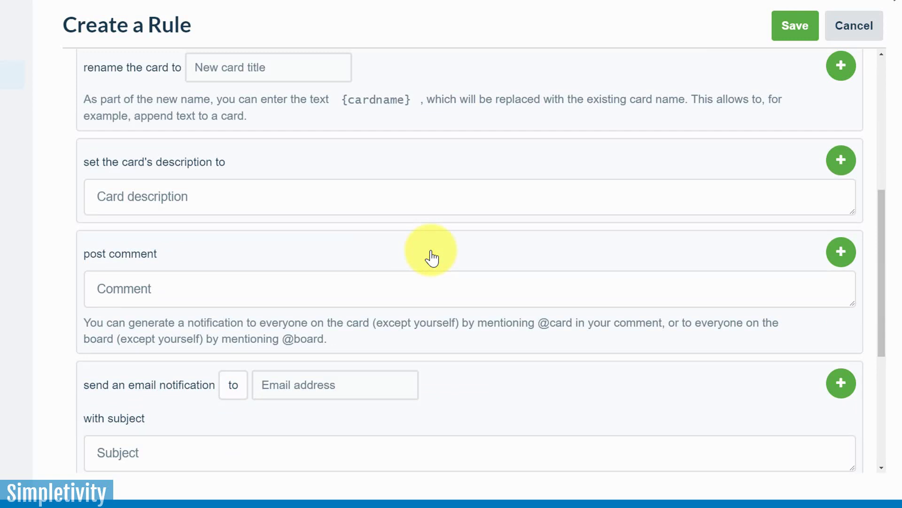
scroll(431, 257, "down", 4)
scroll(431, 258, "up", 2)
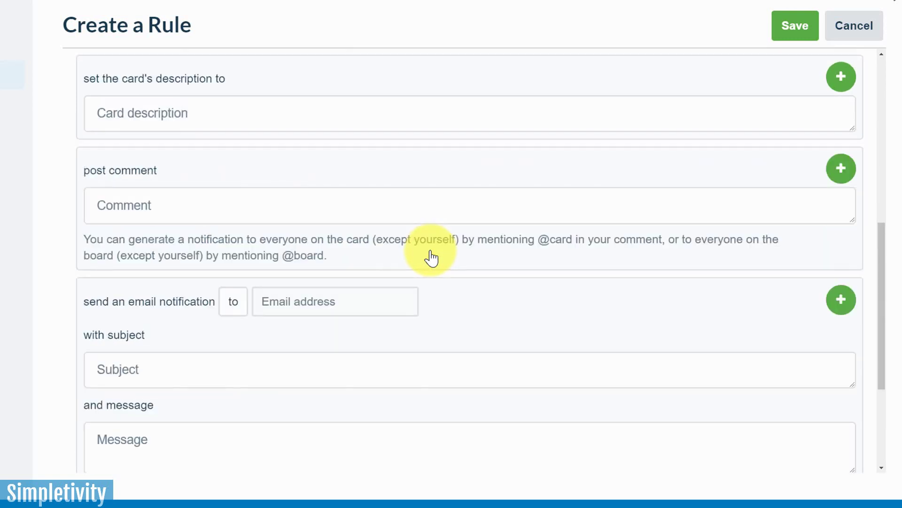
scroll(218, 207, "up", 6)
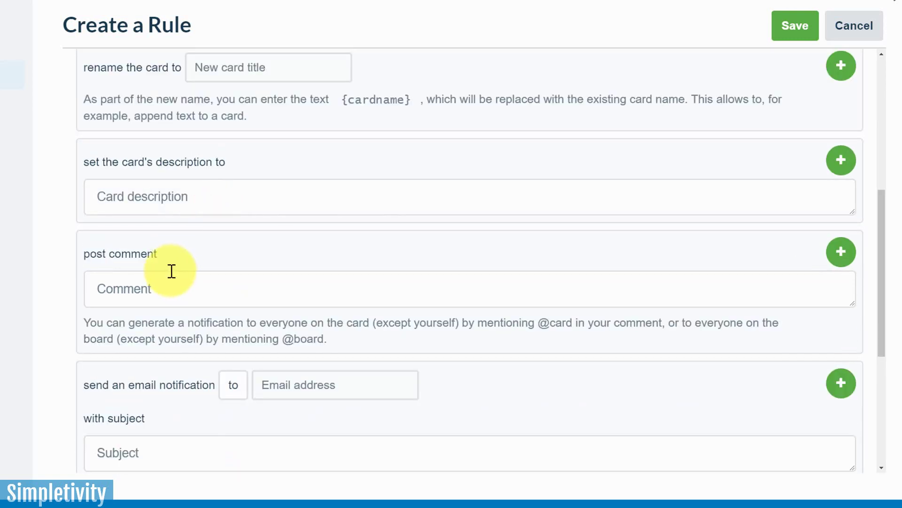
left_click(161, 290)
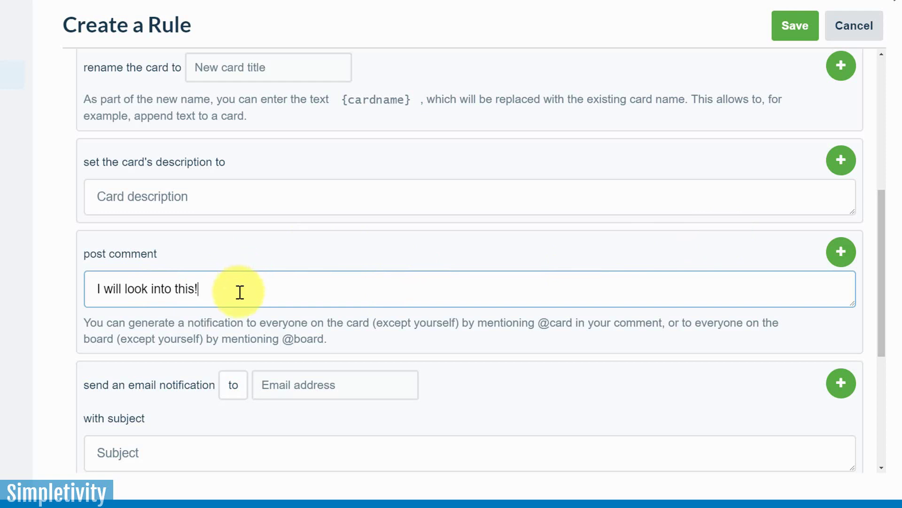
left_click(841, 254)
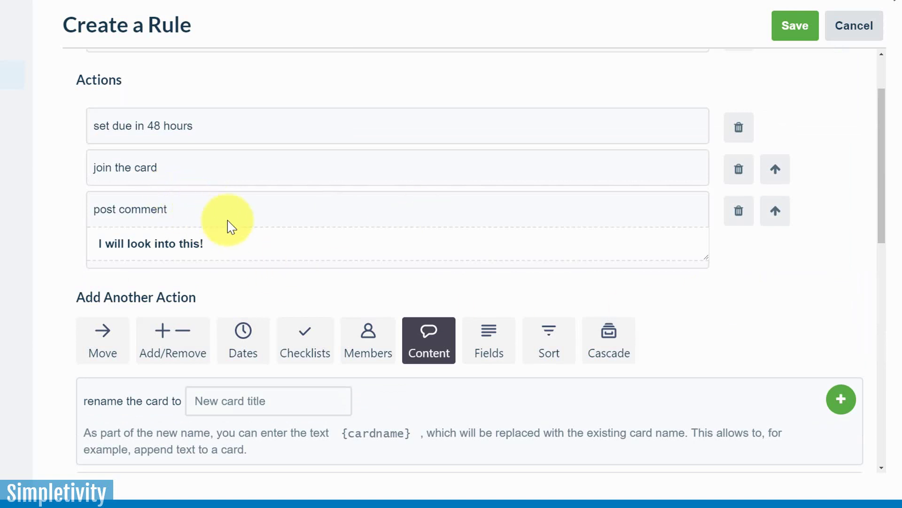
- Save the rule with its Ideas trigger and three actions
scroll(230, 226, "up", 2)
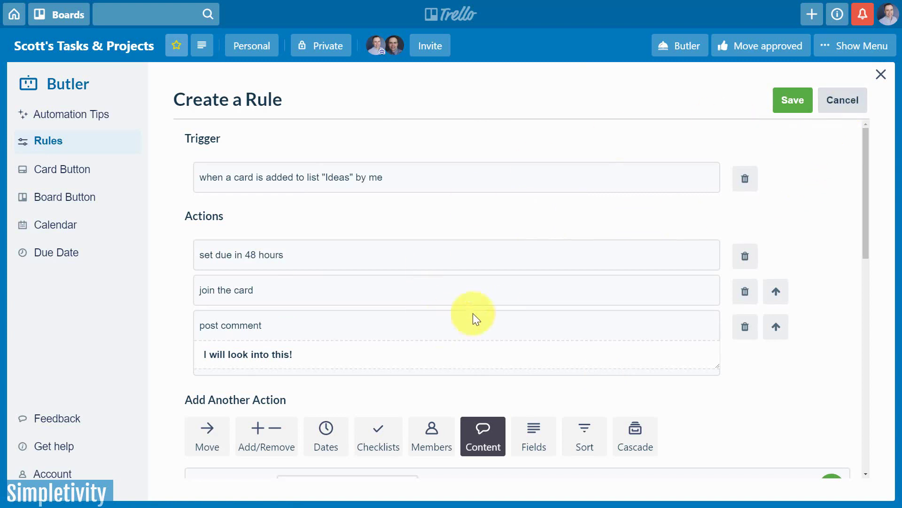
left_click(797, 106)
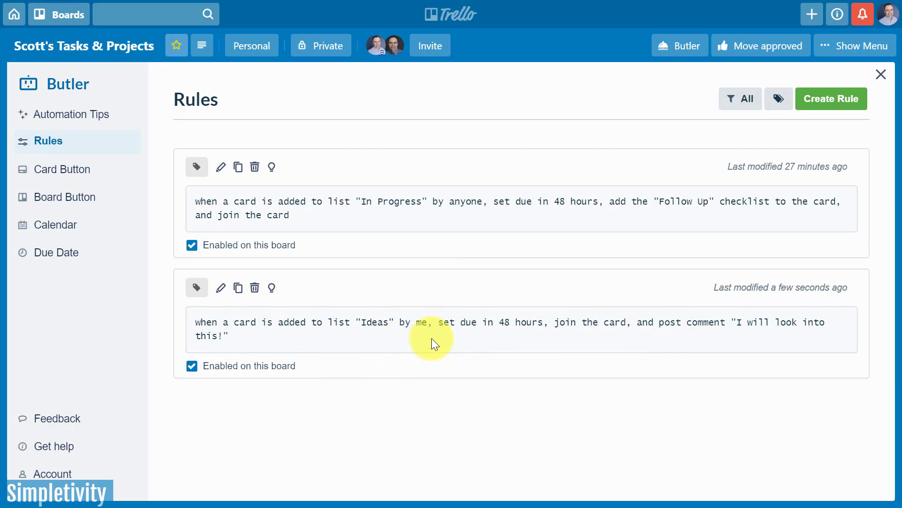
- Close the Butler panel to return to the board's lists
left_click(881, 74)
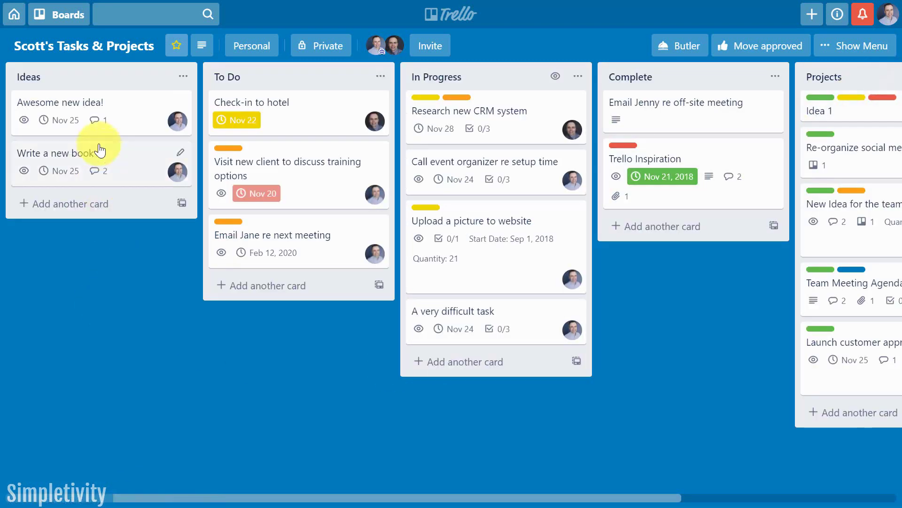
- Add a card named 'Create a new product' to the Ideas list
left_click(61, 207)
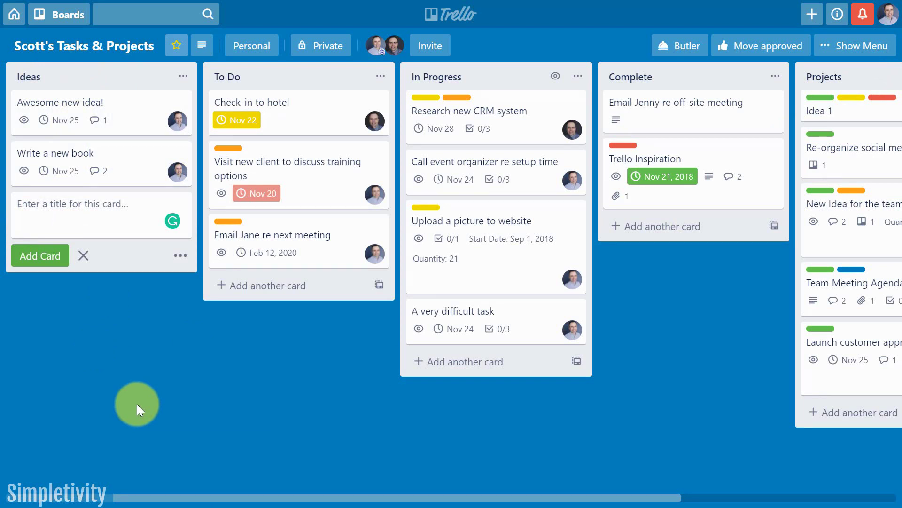
type("Create a n")
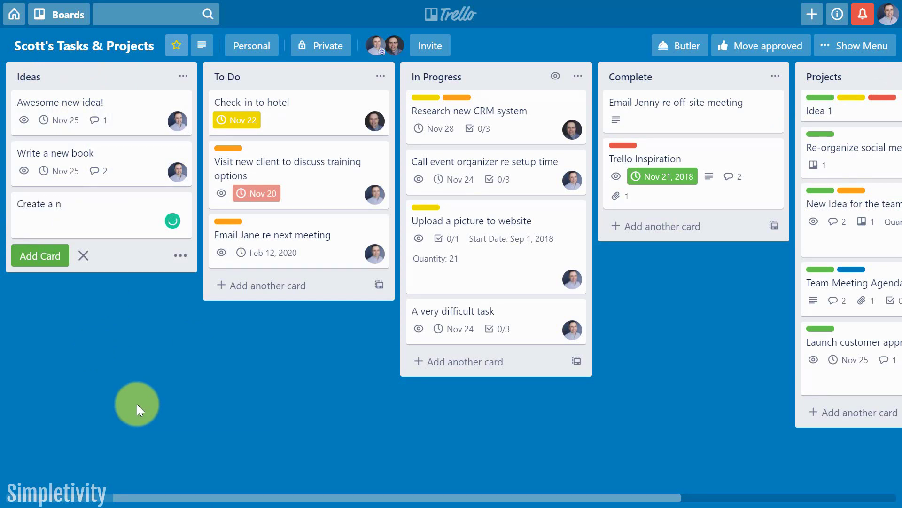
type("ew product")
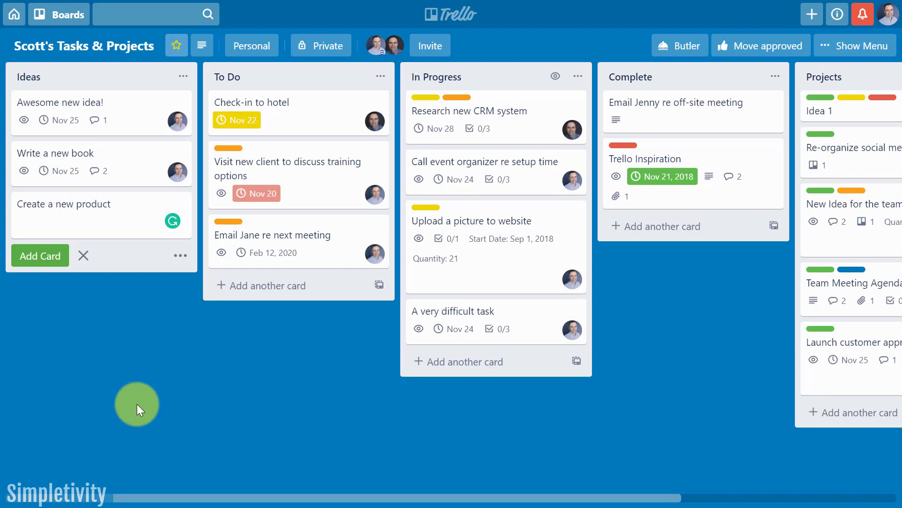
key("Return")
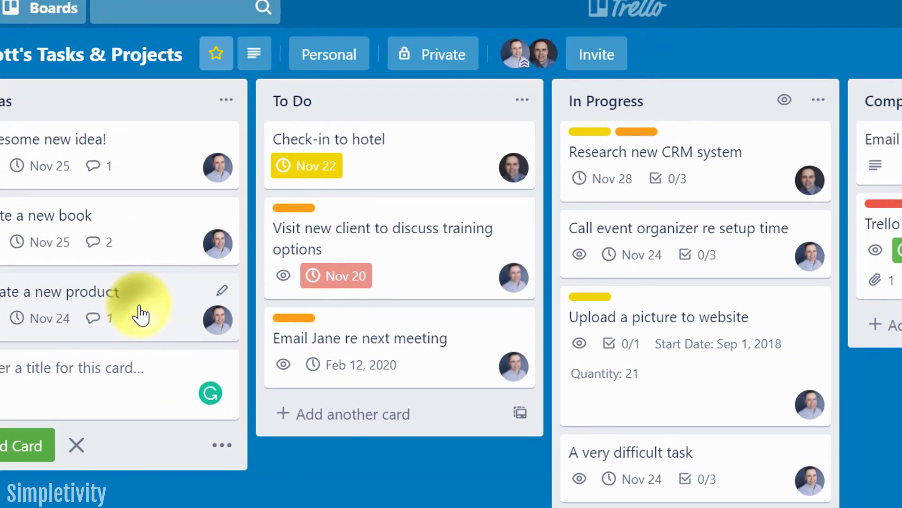
- Check the Create a new product card's Activity for the rule's comment, membership and Nov 24 due date
left_click(199, 328)
scroll(452, 380, "down", 6)
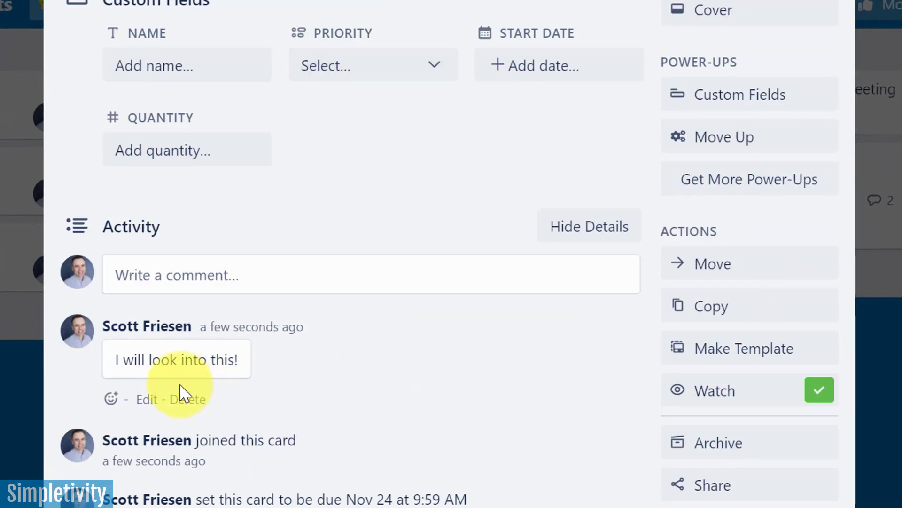
scroll(254, 375, "up", 6)
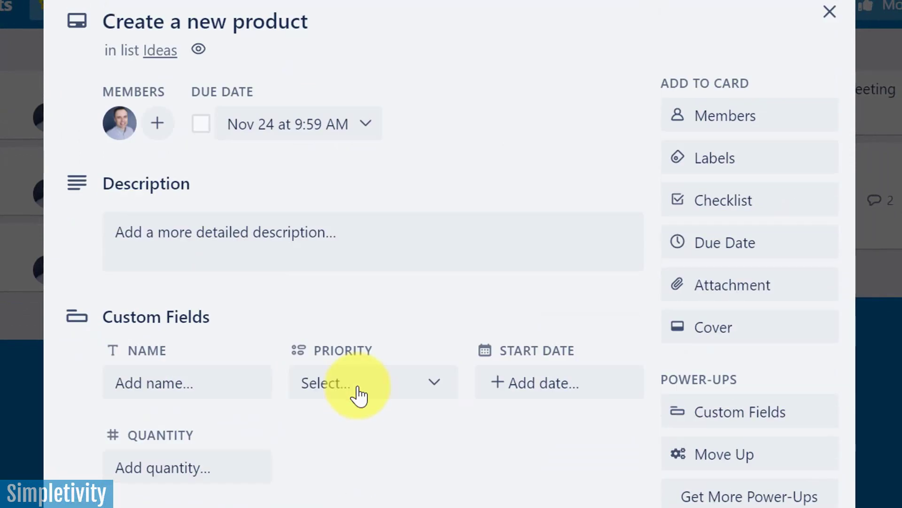
left_click(828, 14)
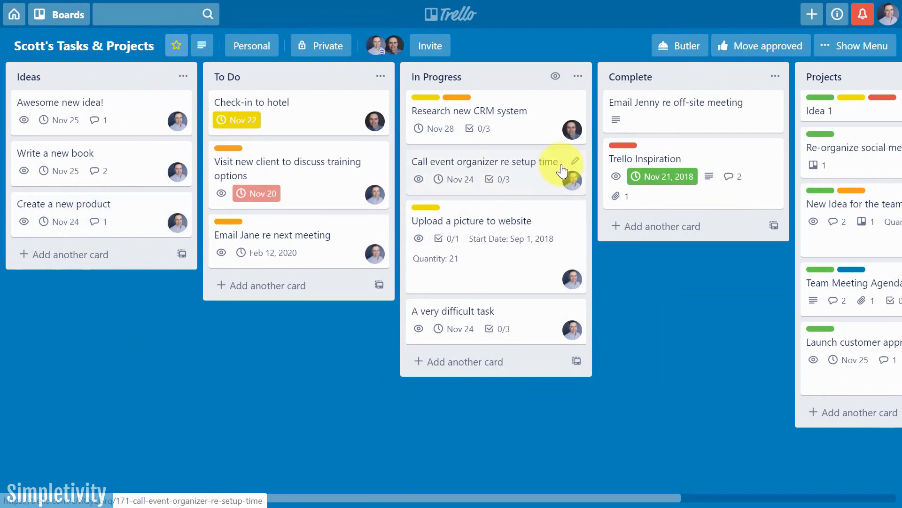
- Reopen Butler and review the board's rules and the Move Up card button
left_click(687, 47)
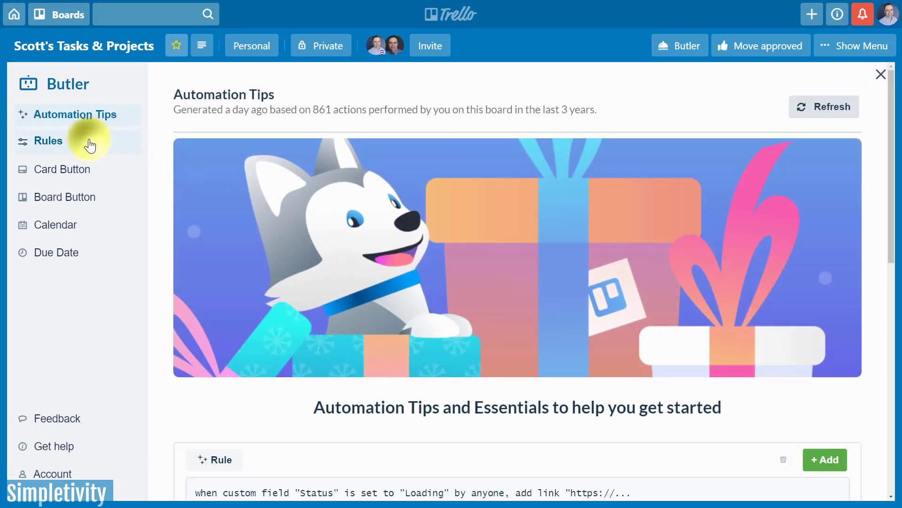
left_click(91, 141)
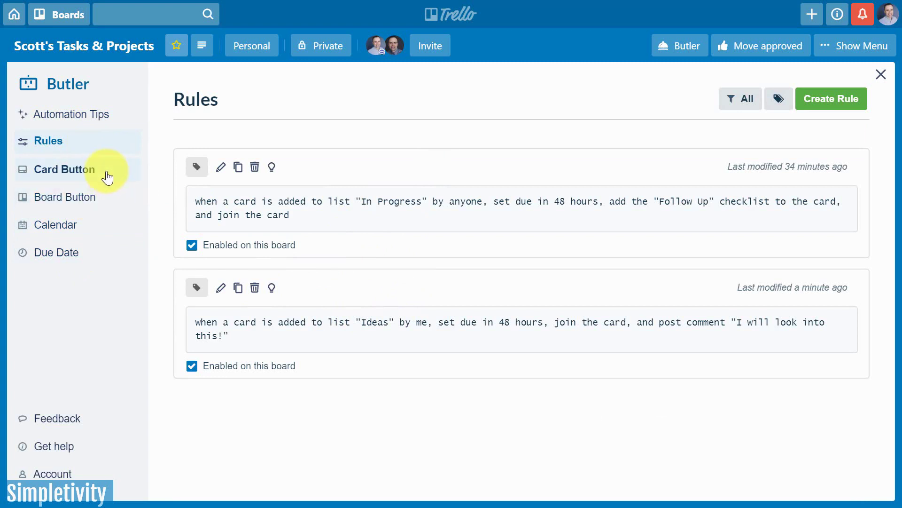
left_click(69, 175)
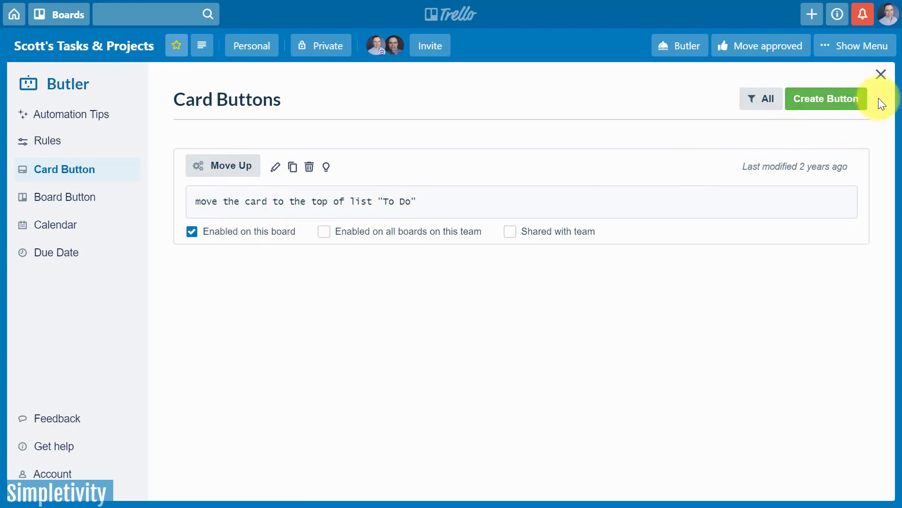
- Use Move Up on the next-meeting email card, then briefly open the Awesome new idea! card
left_click(881, 78)
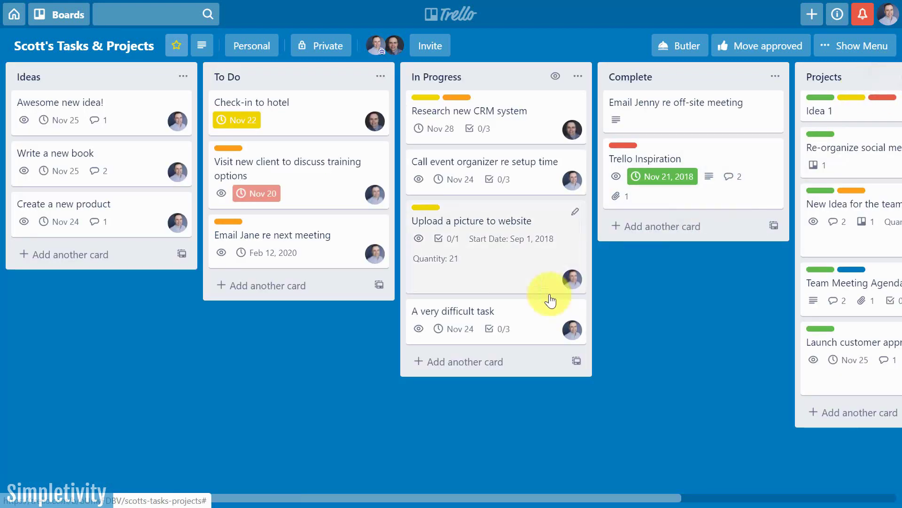
left_click(313, 238)
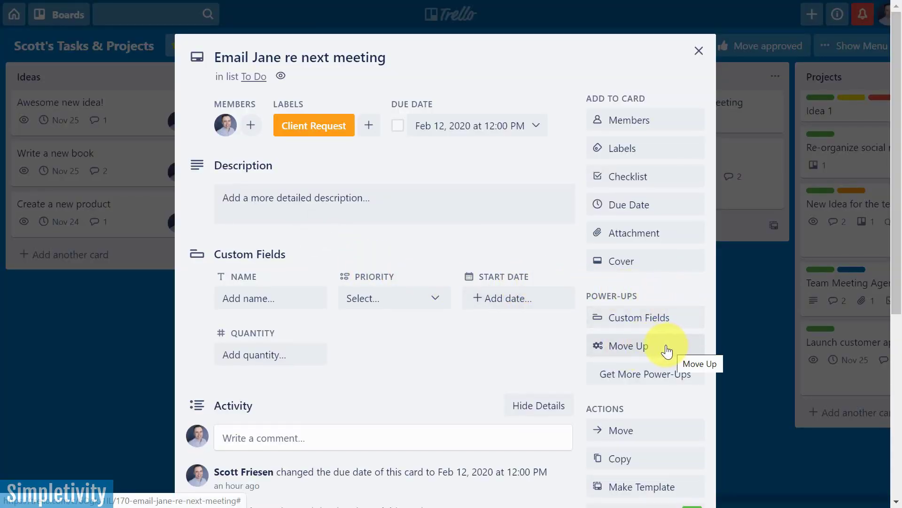
left_click(623, 350)
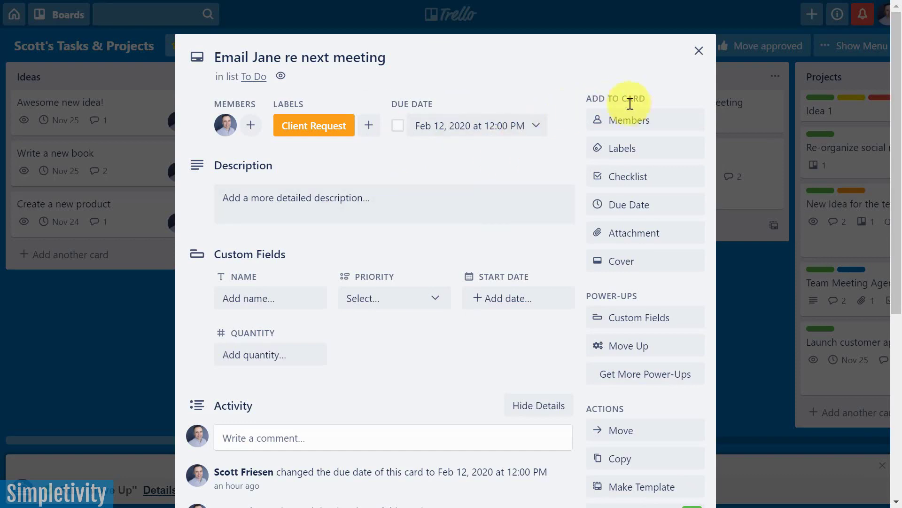
left_click(699, 51)
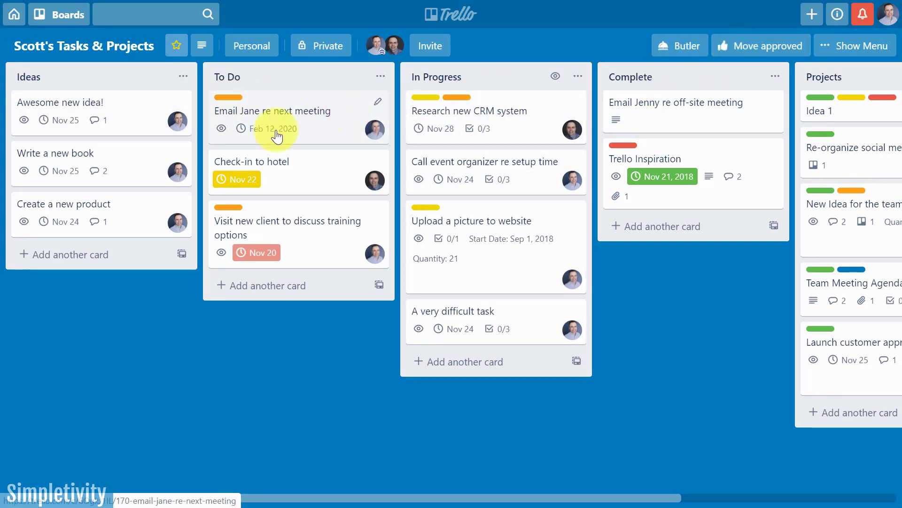
left_click(113, 103)
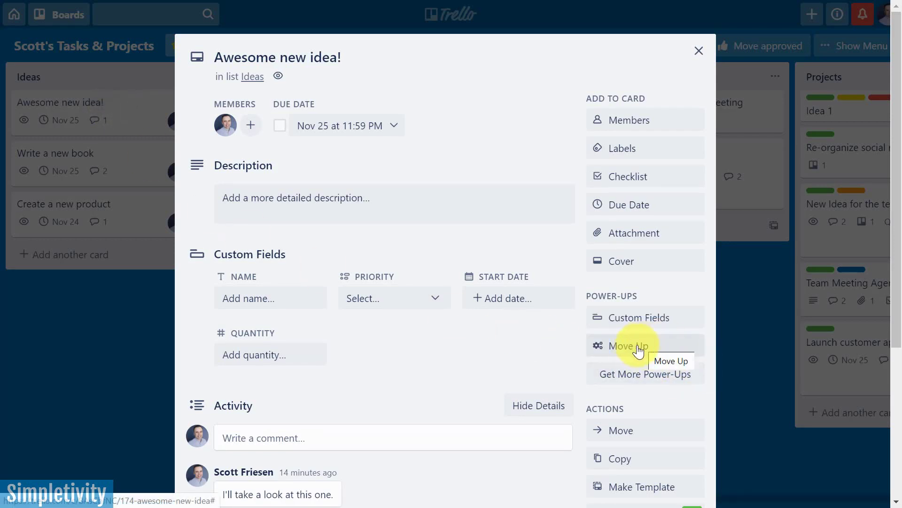
left_click(699, 51)
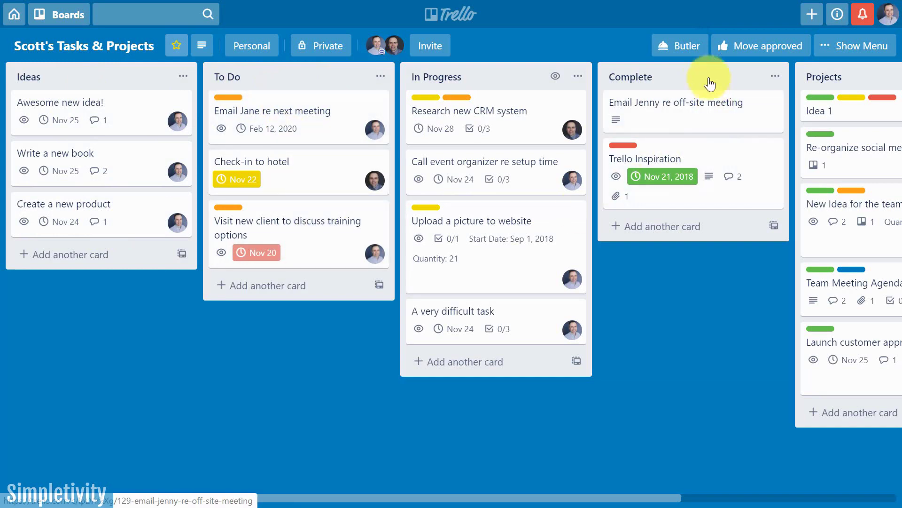
left_click(690, 48)
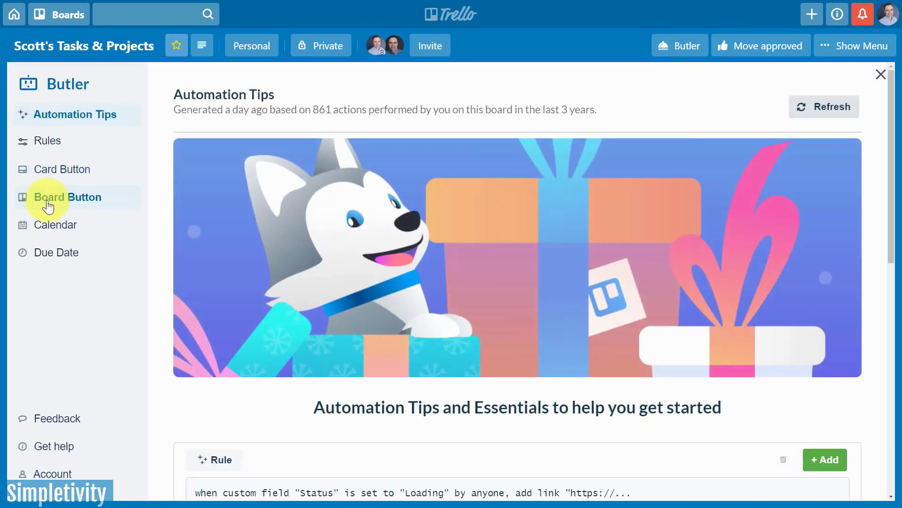
left_click(48, 203)
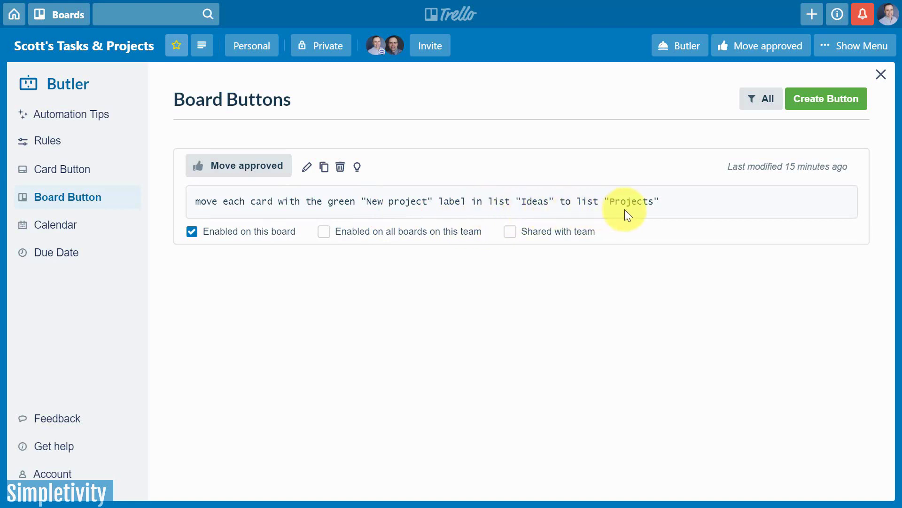
left_click(880, 74)
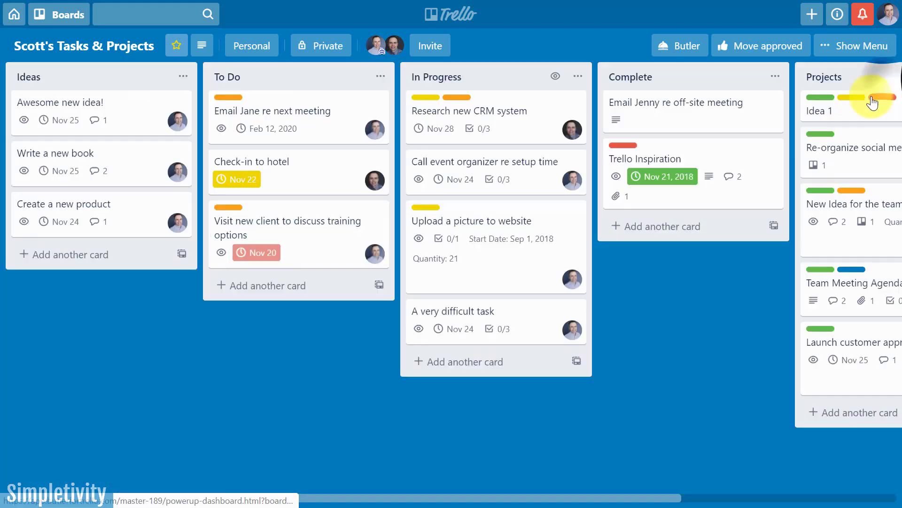
- Apply the green label to the Awesome new idea! and Create a new product cards
left_click(706, 267)
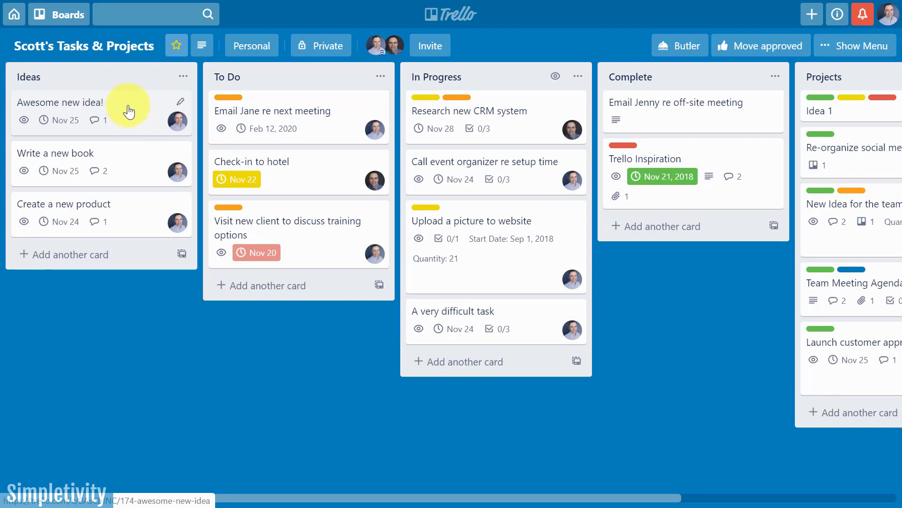
key("1")
key("1")
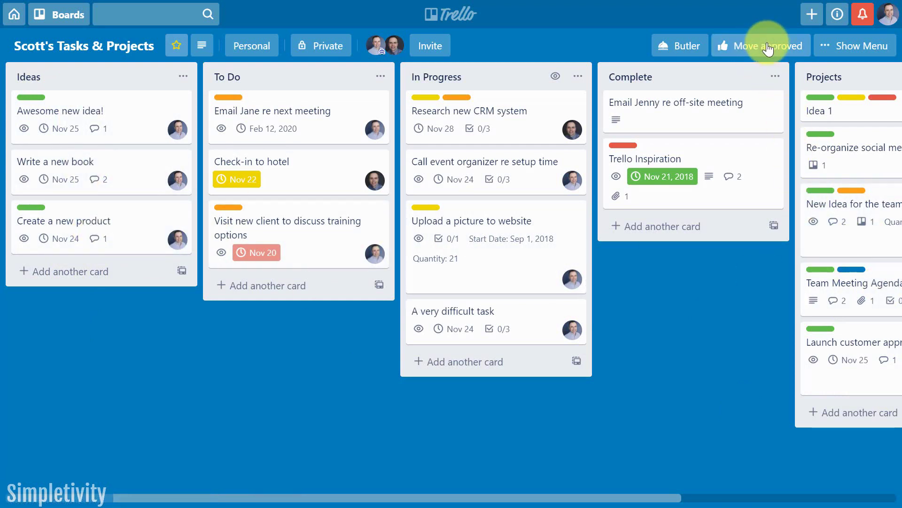
- Run the Move approved board button and scroll to confirm both green cards are in Projects
left_click(751, 52)
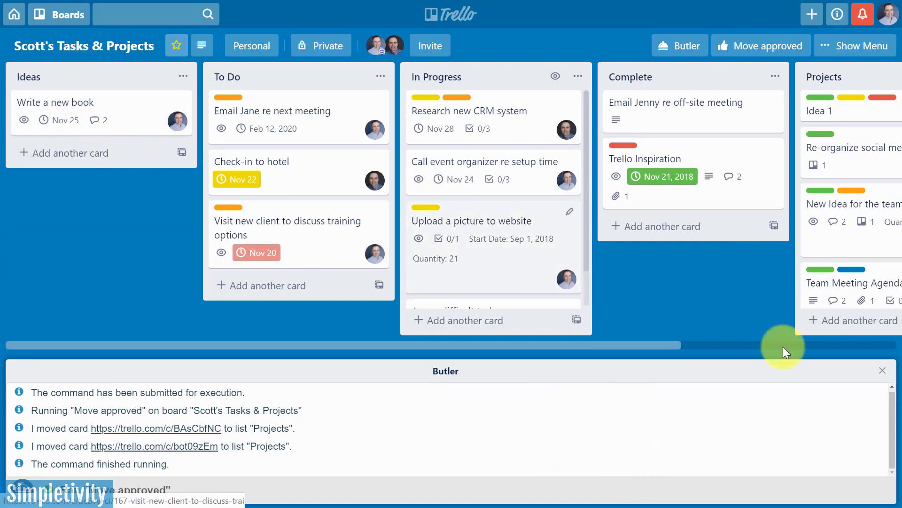
left_click(881, 369)
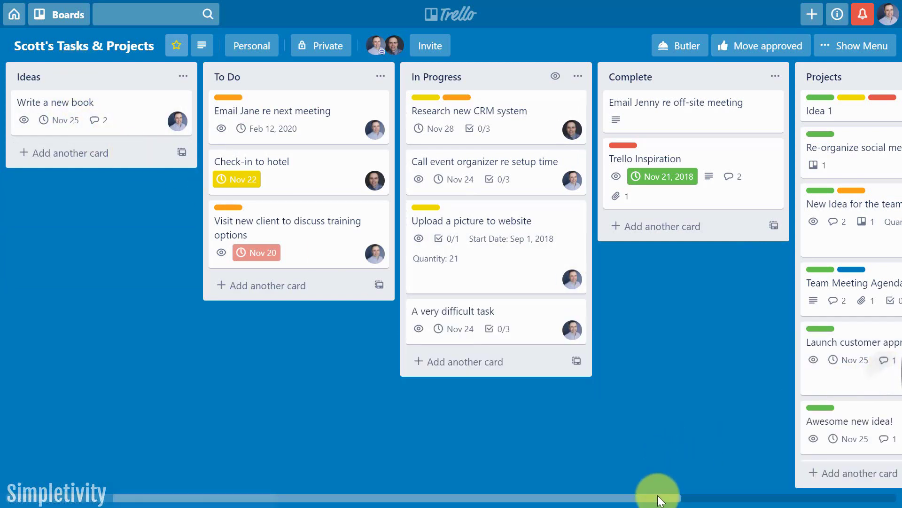
left_click_drag(659, 498, 832, 498)
scroll(695, 376, "down", 2)
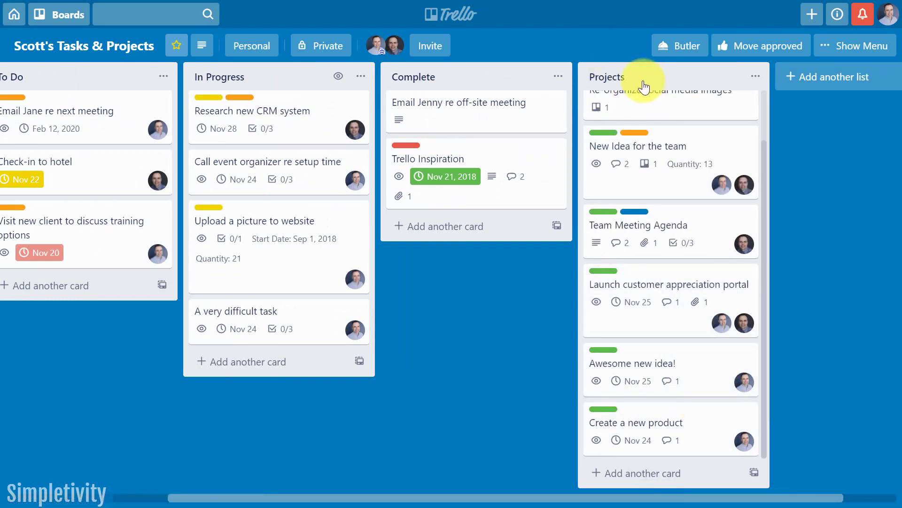
left_click_drag(493, 497, 297, 494)
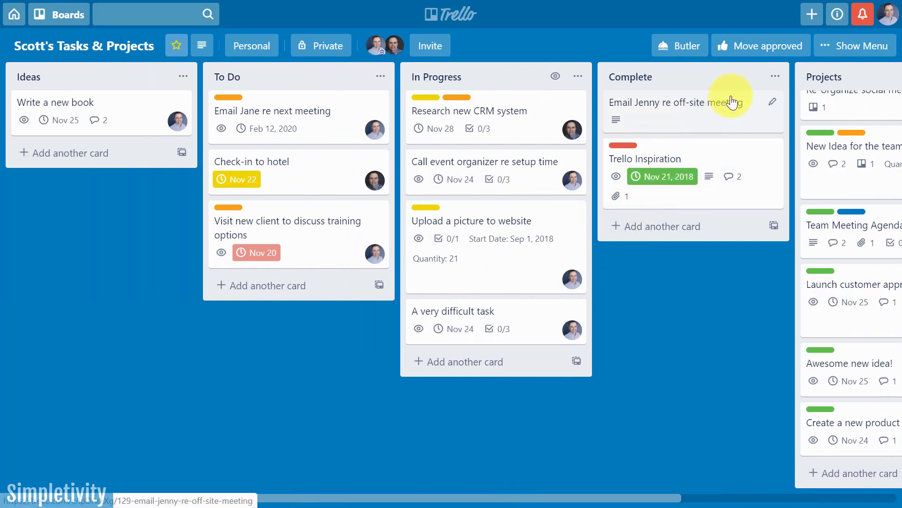
left_click(679, 46)
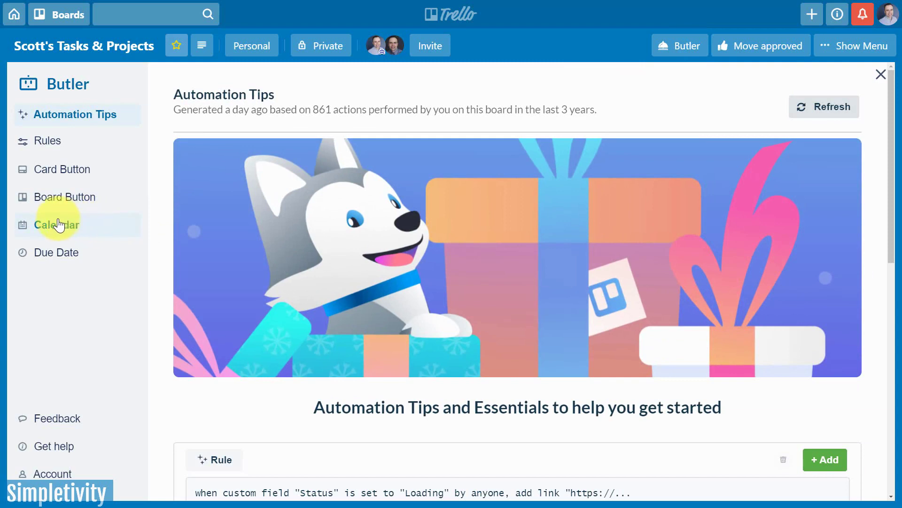
left_click(62, 229)
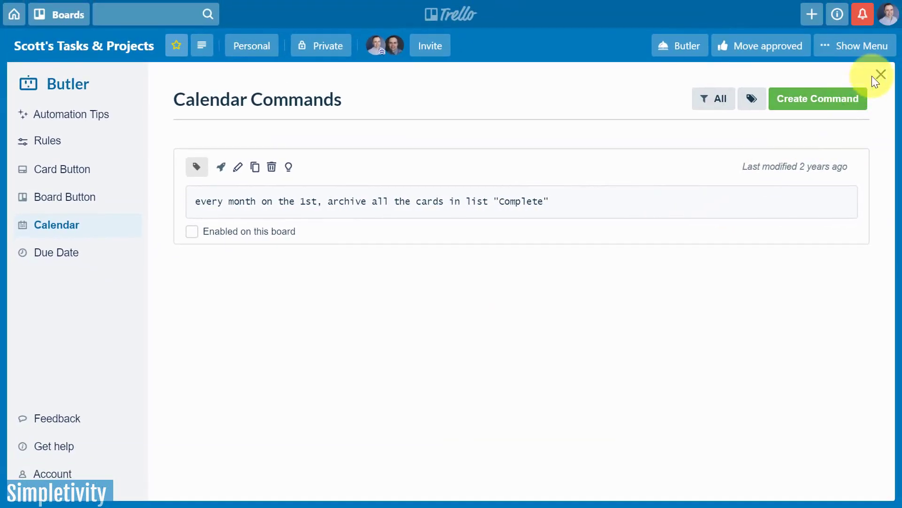
left_click(882, 75)
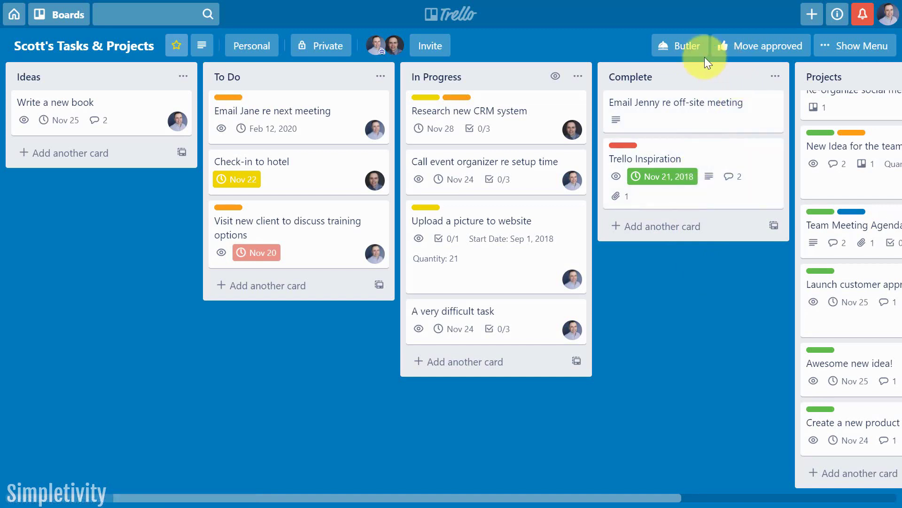
left_click(690, 48)
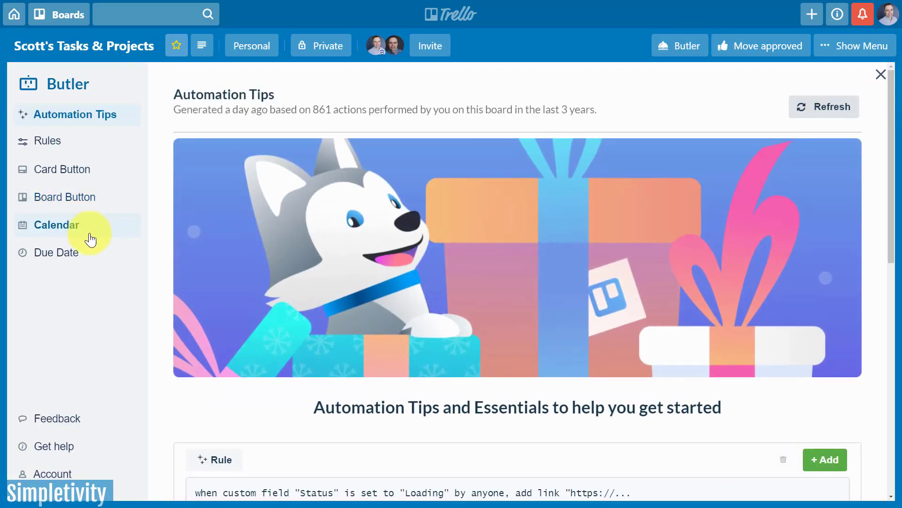
left_click(70, 259)
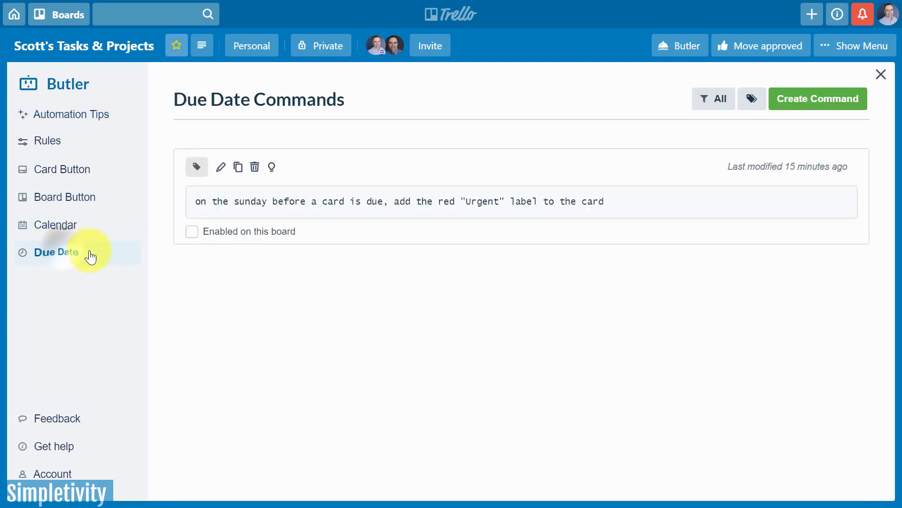